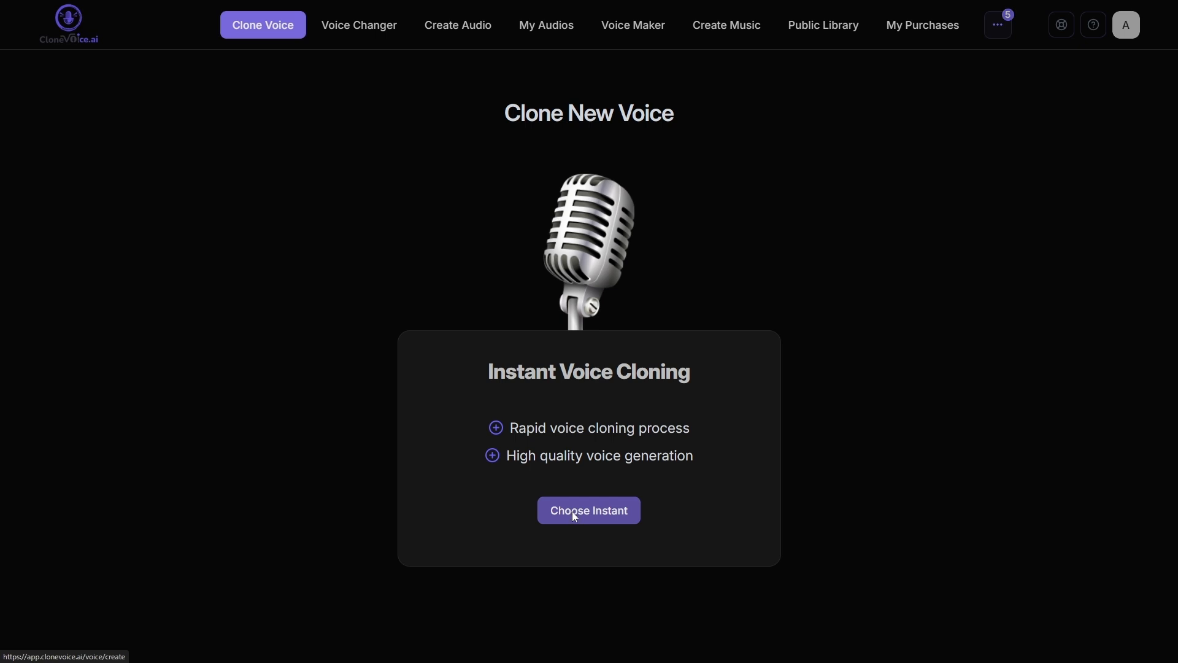
Step: Start a new voice clone using instant voice cloning
click(556, 443)
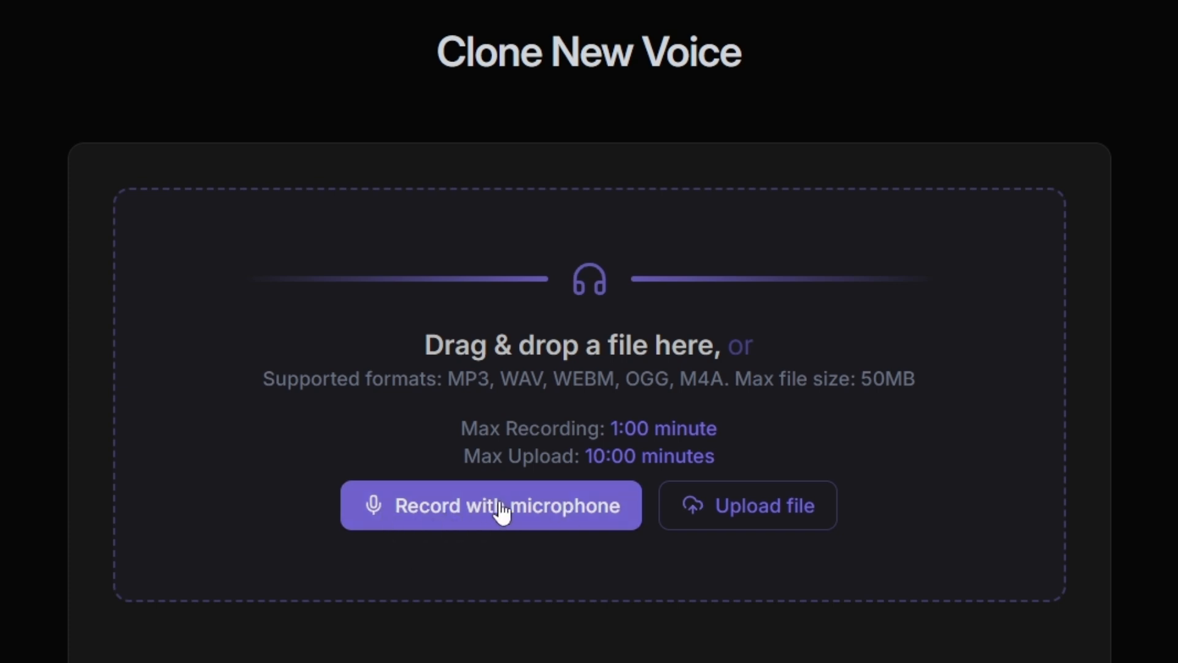
Step: Record a short voice sample with the microphone and discard it to start again
click(458, 522)
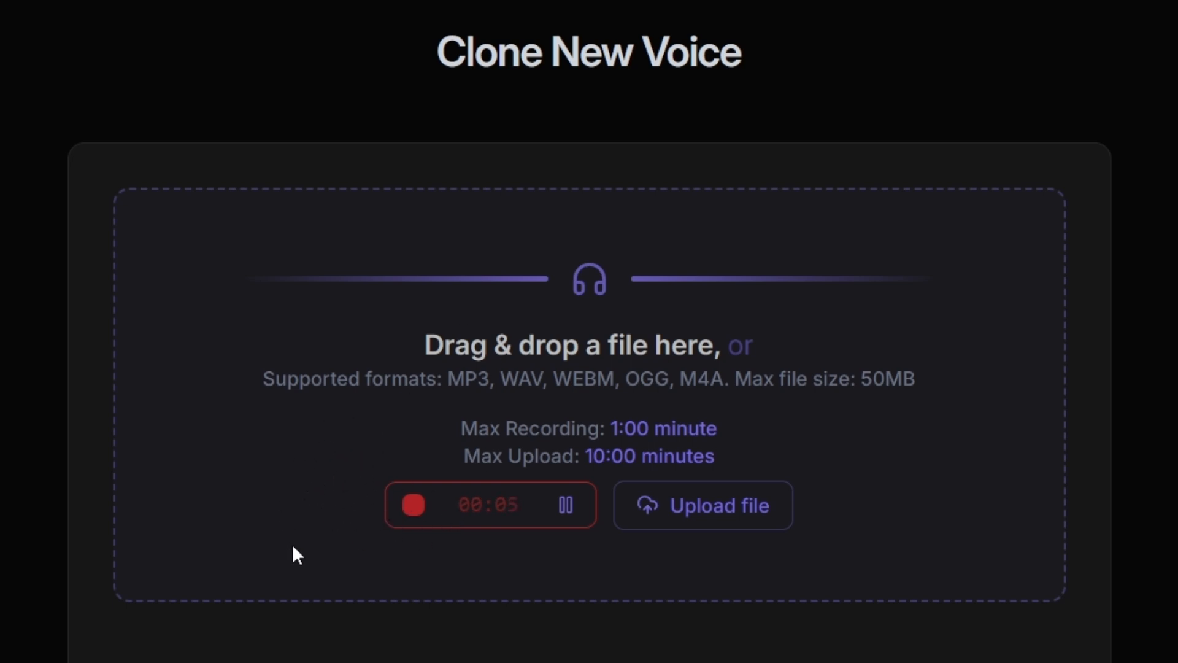
click(407, 506)
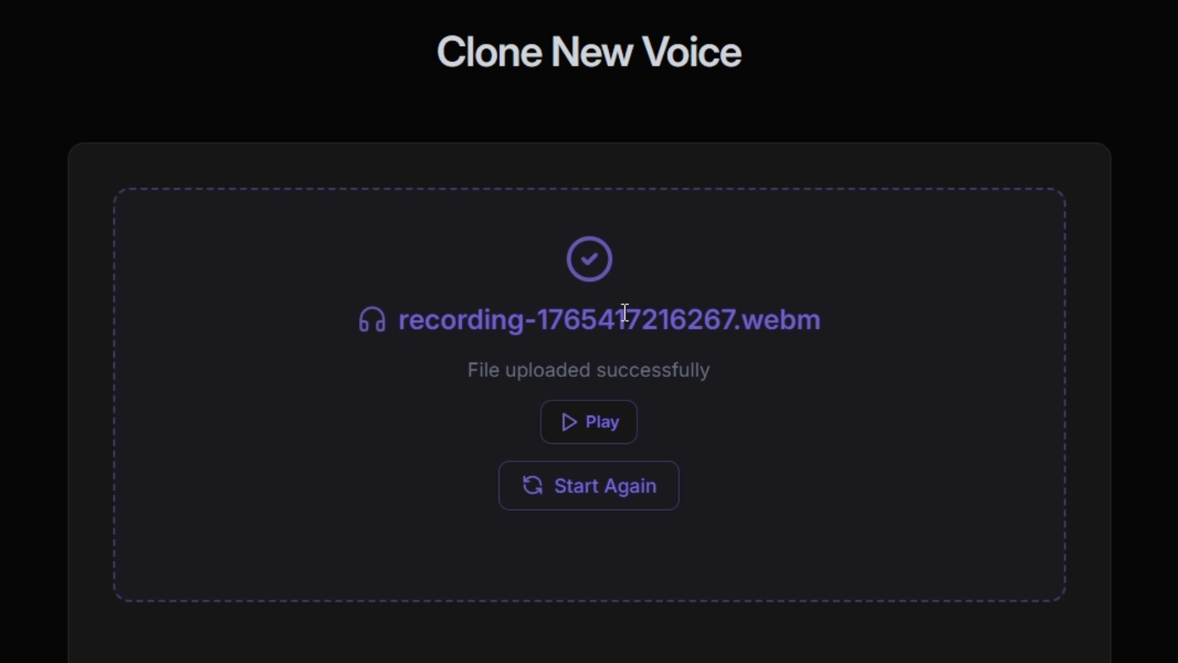
click(573, 492)
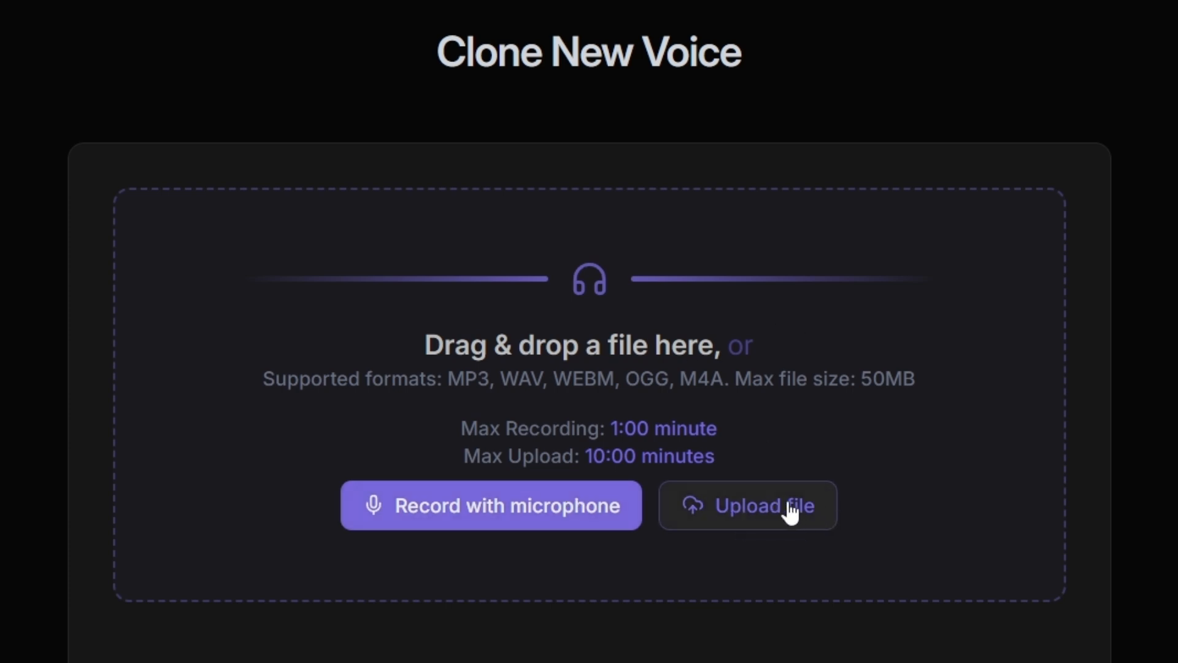
Step: Upload the Narrator 1 MP3 from the downloads folder as the voice sample and preview its playback
click(754, 506)
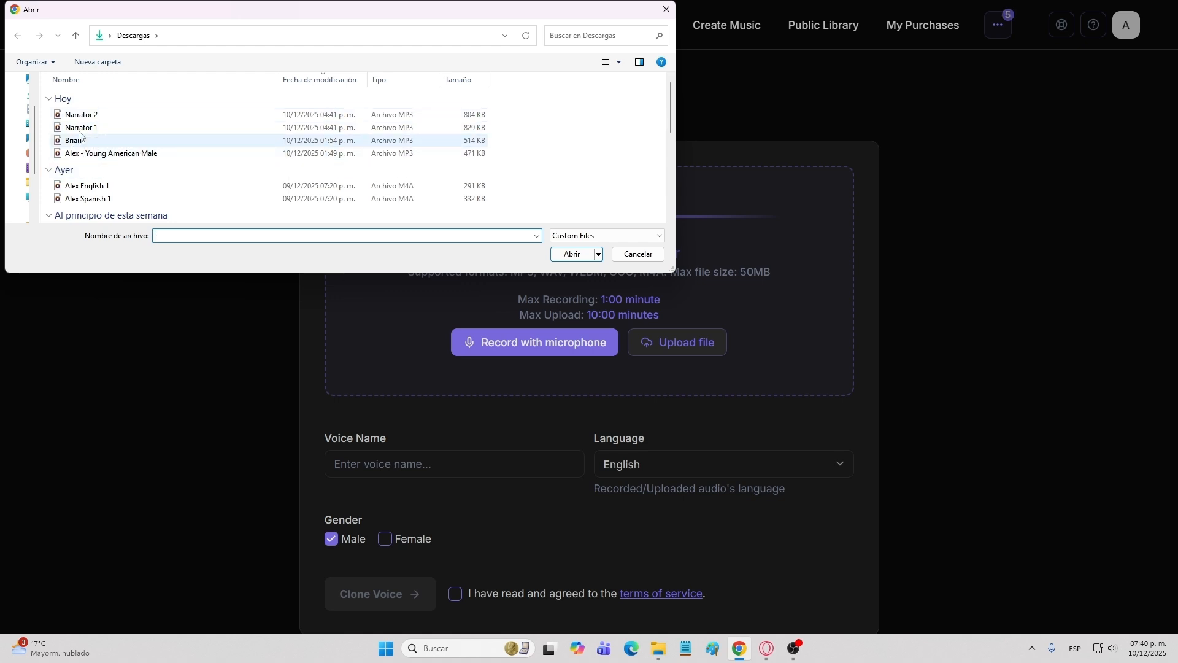
click(80, 127)
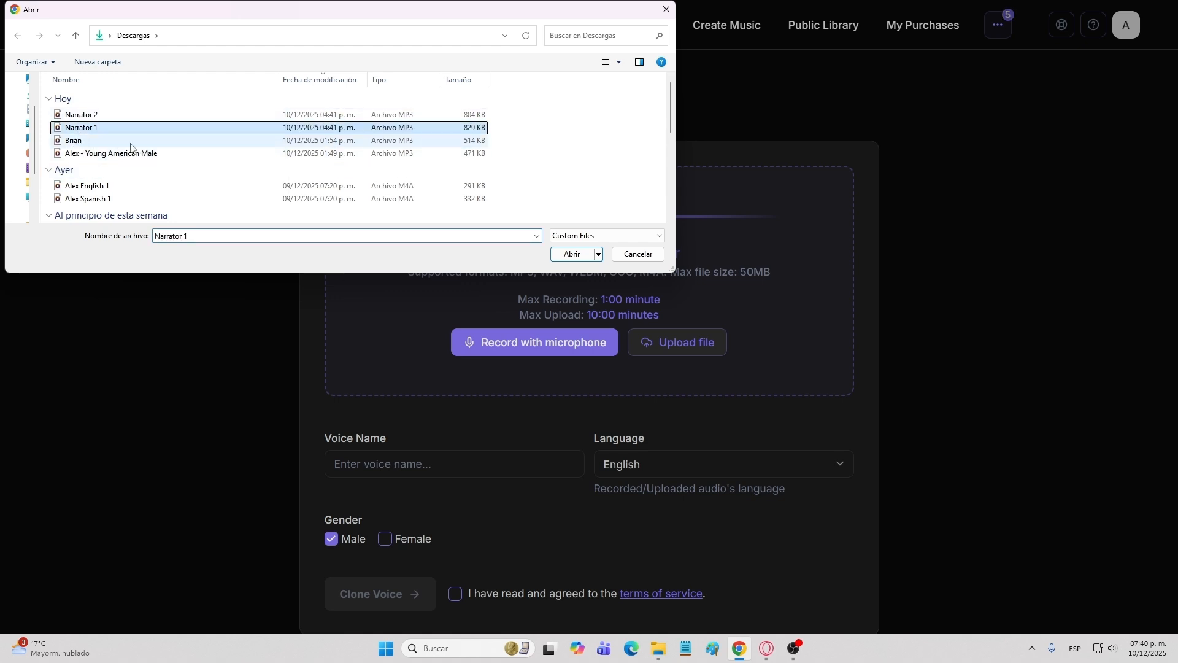
click(572, 252)
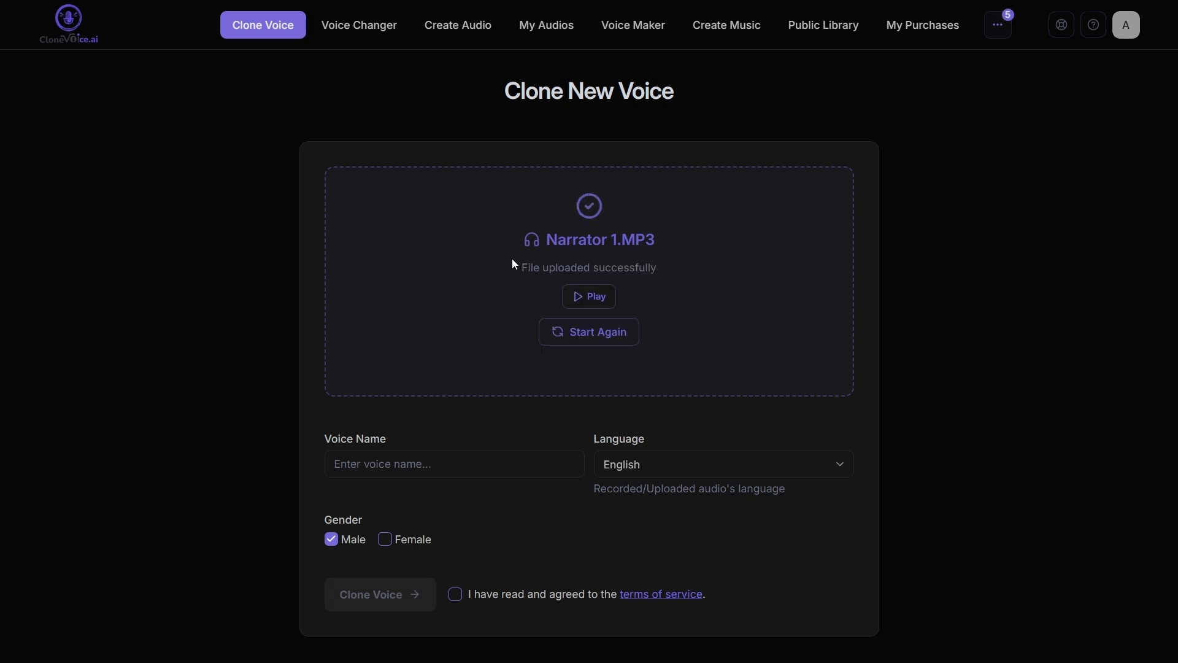
click(592, 299)
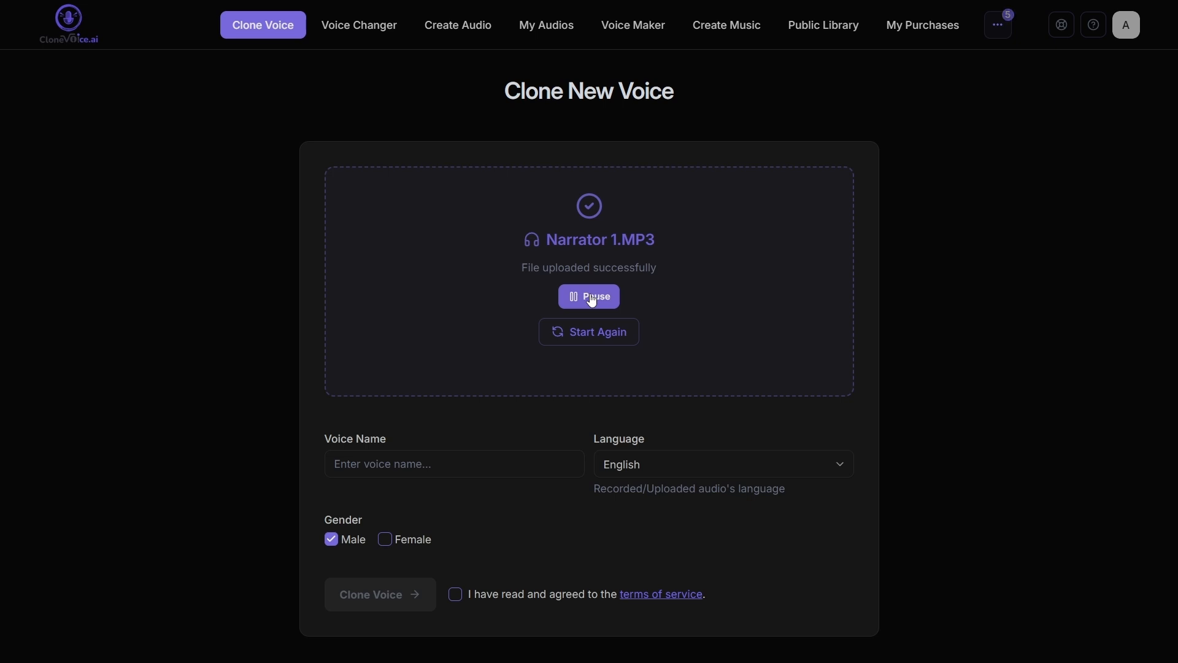
click(593, 299)
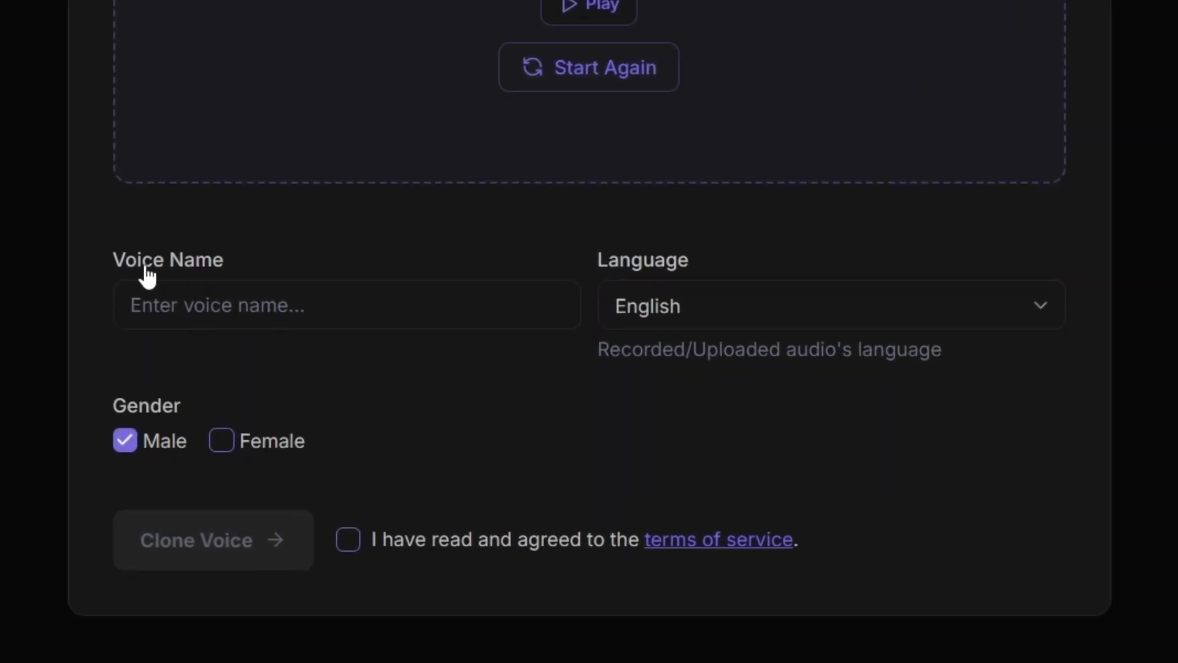
Step: Name the new voice "Narrator 1"
drag(116, 266, 305, 264)
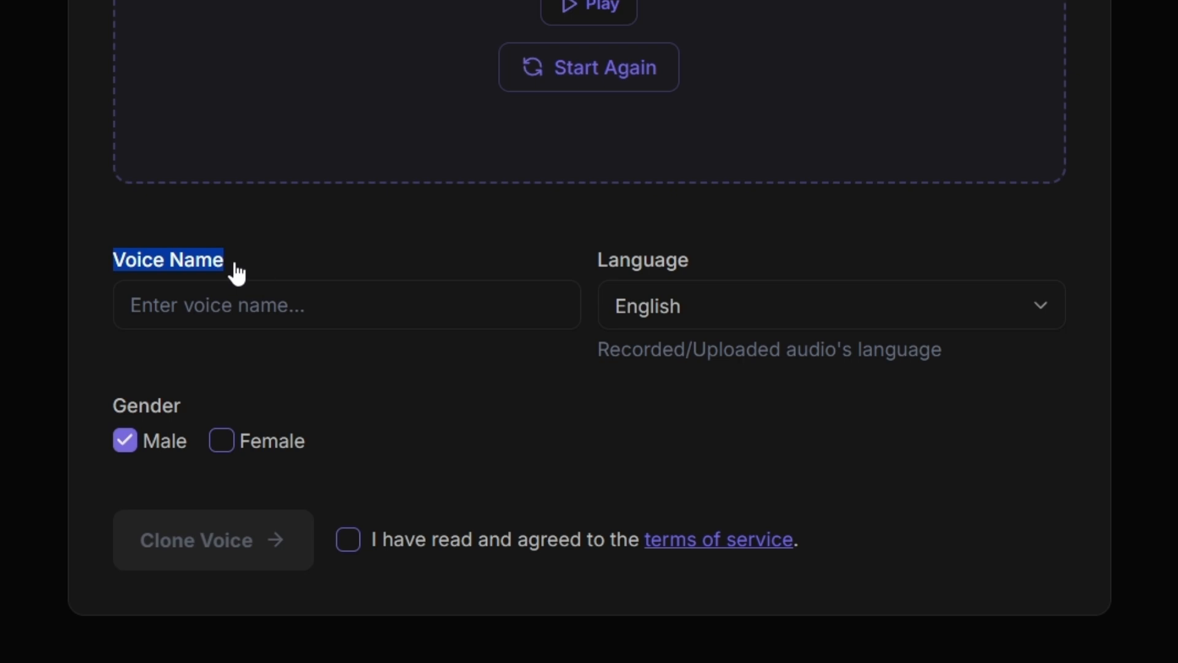
click(242, 303)
text(Narrator 1)
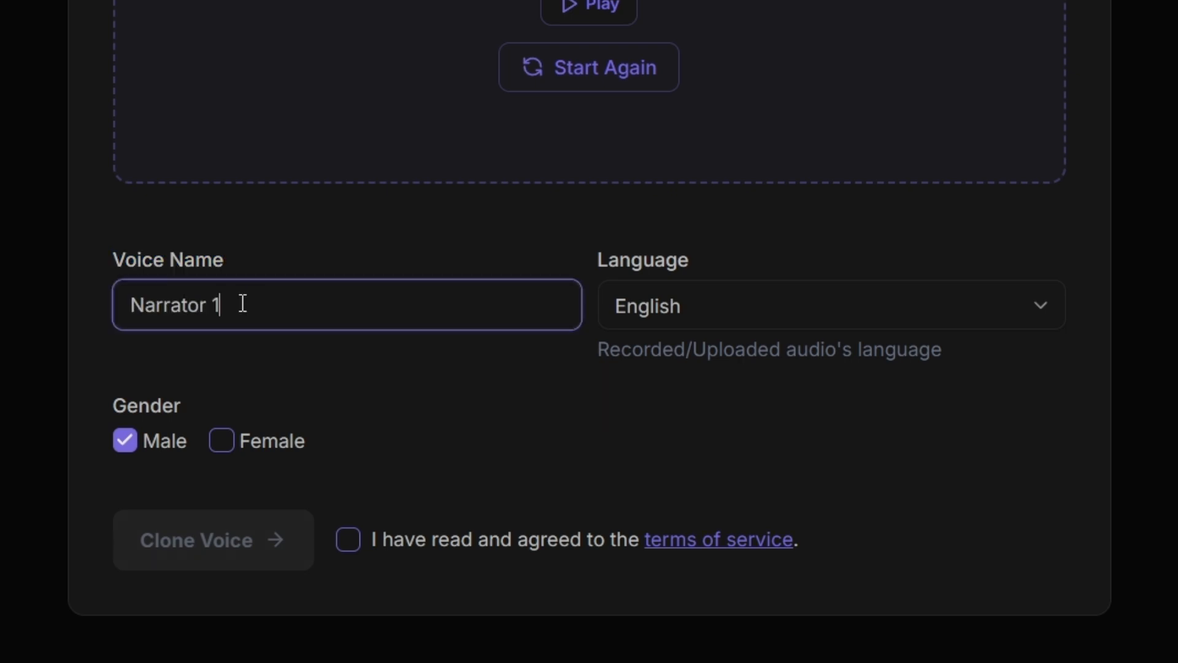
triple_click(132, 303)
drag(269, 306, 116, 296)
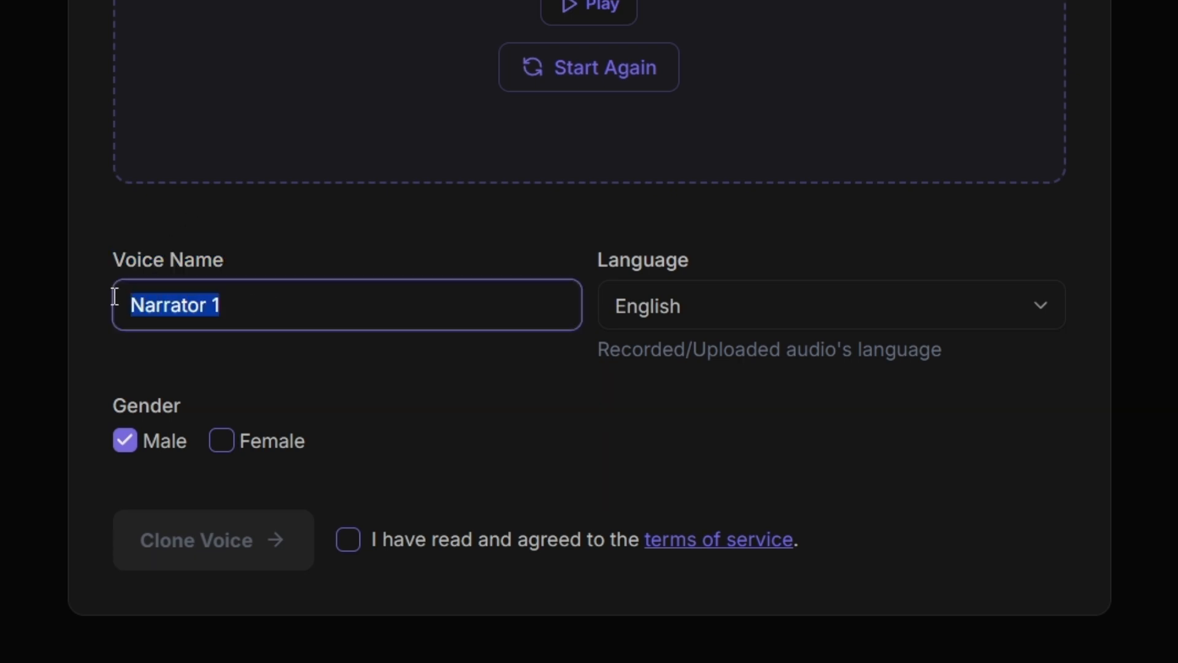
click(358, 224)
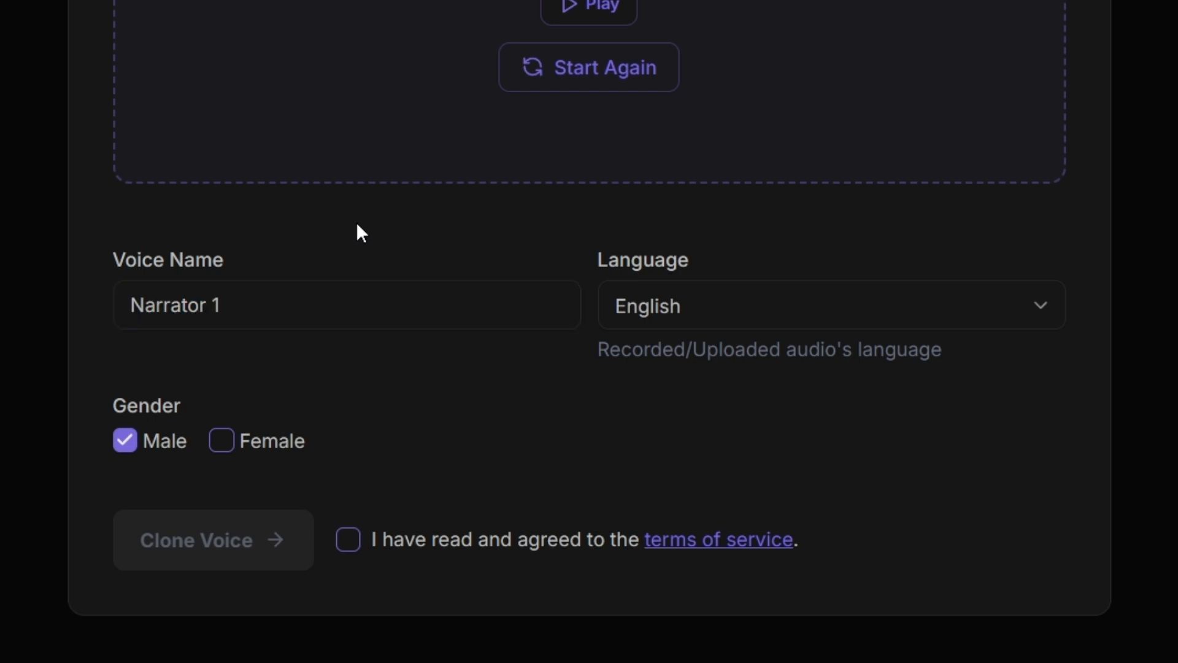
Step: Switch the sample's language to Spanish, look through the language choices and set it back to English
click(671, 321)
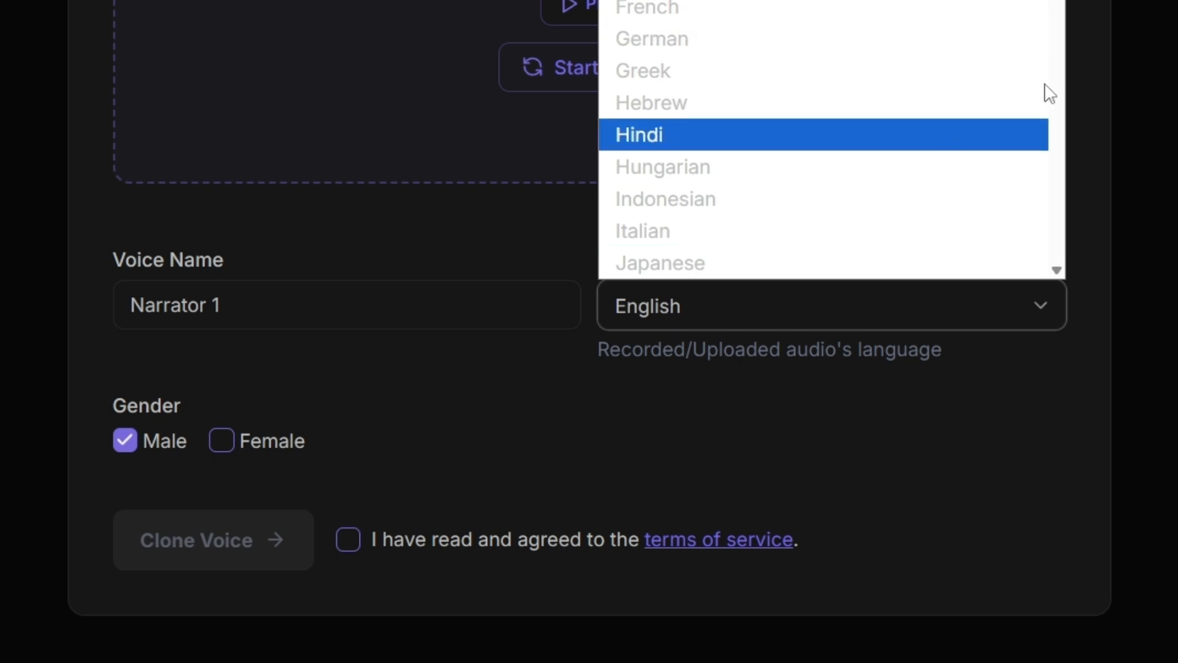
click(801, 2)
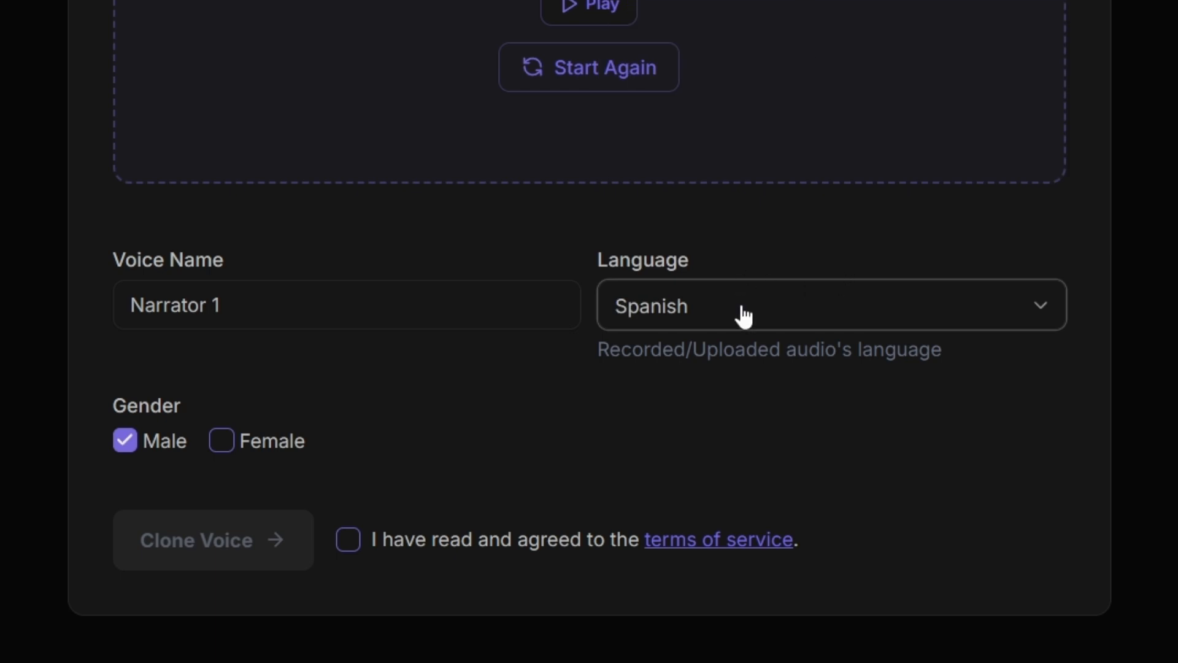
click(744, 317)
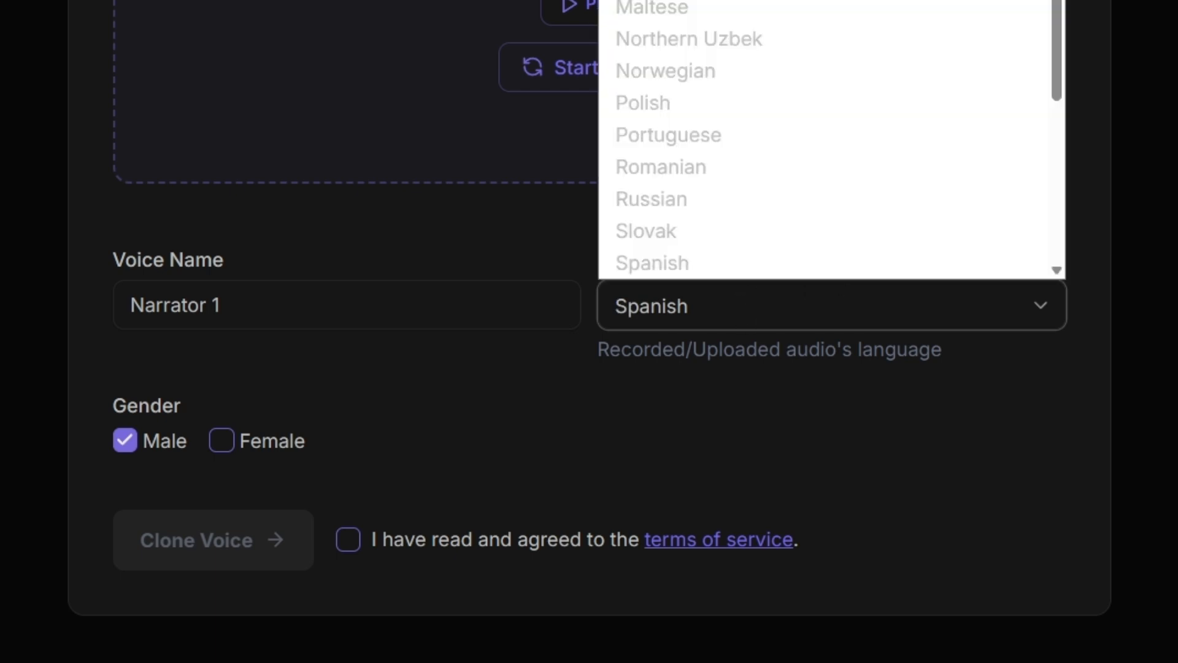
scroll(824, 140, up, 4)
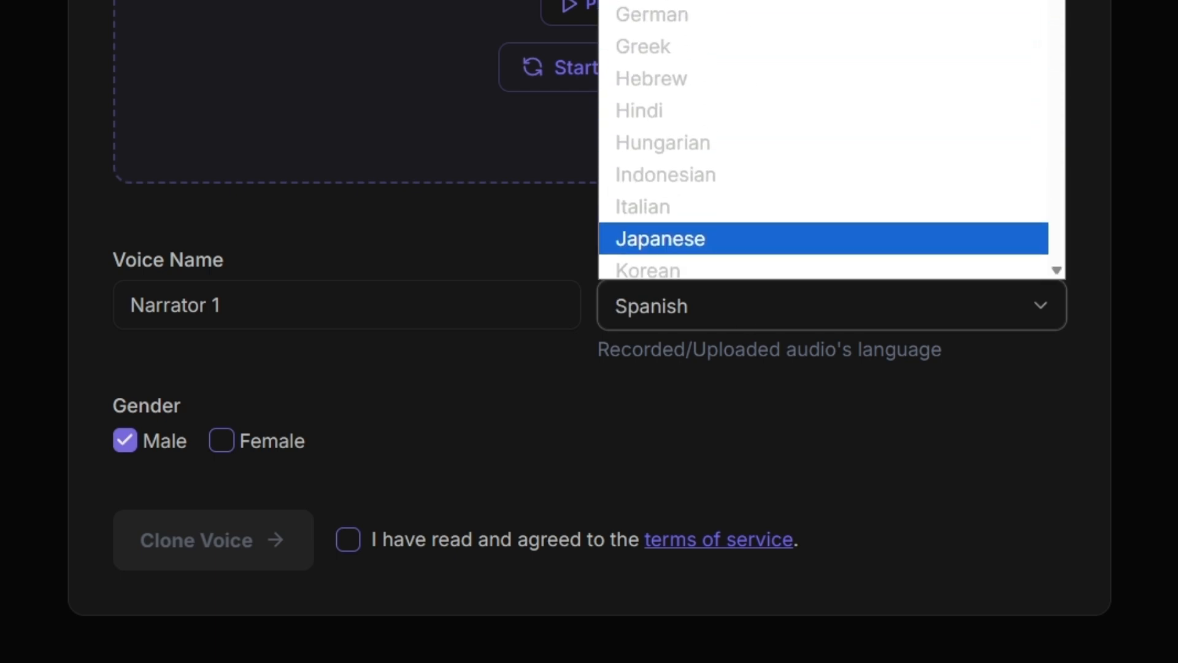
click(560, 174)
click(657, 321)
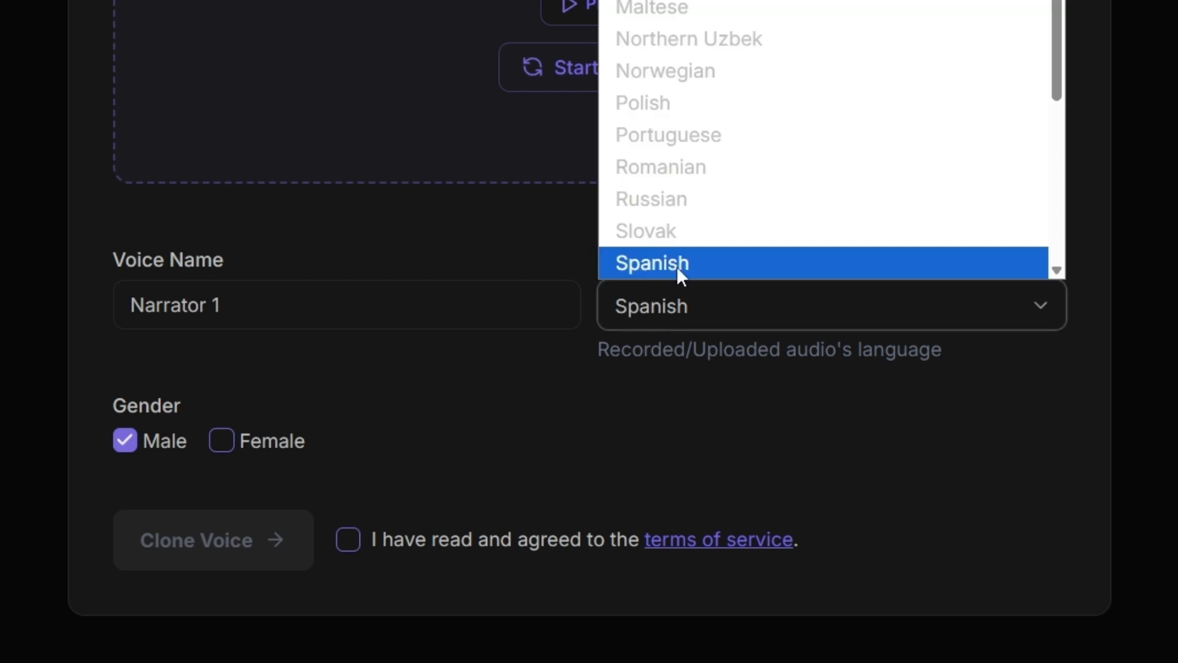
click(563, 176)
click(661, 321)
scroll(823, 140, up, 5)
click(611, 150)
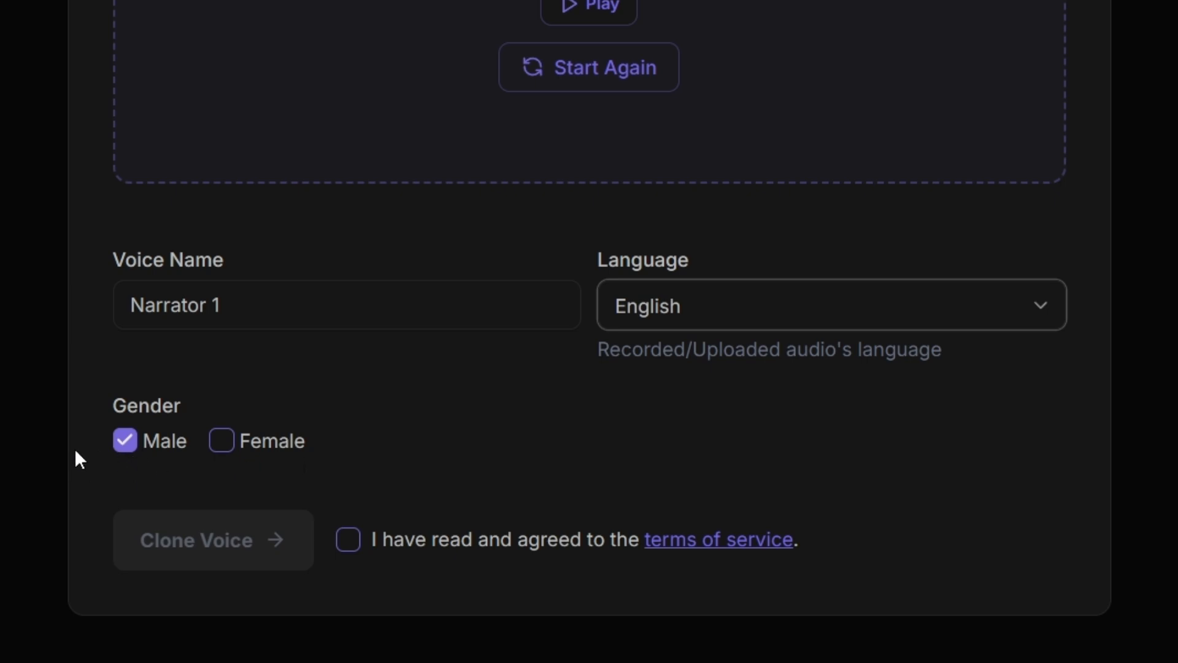
Step: Agree to the terms of service and view the full terms page before closing it
click(349, 540)
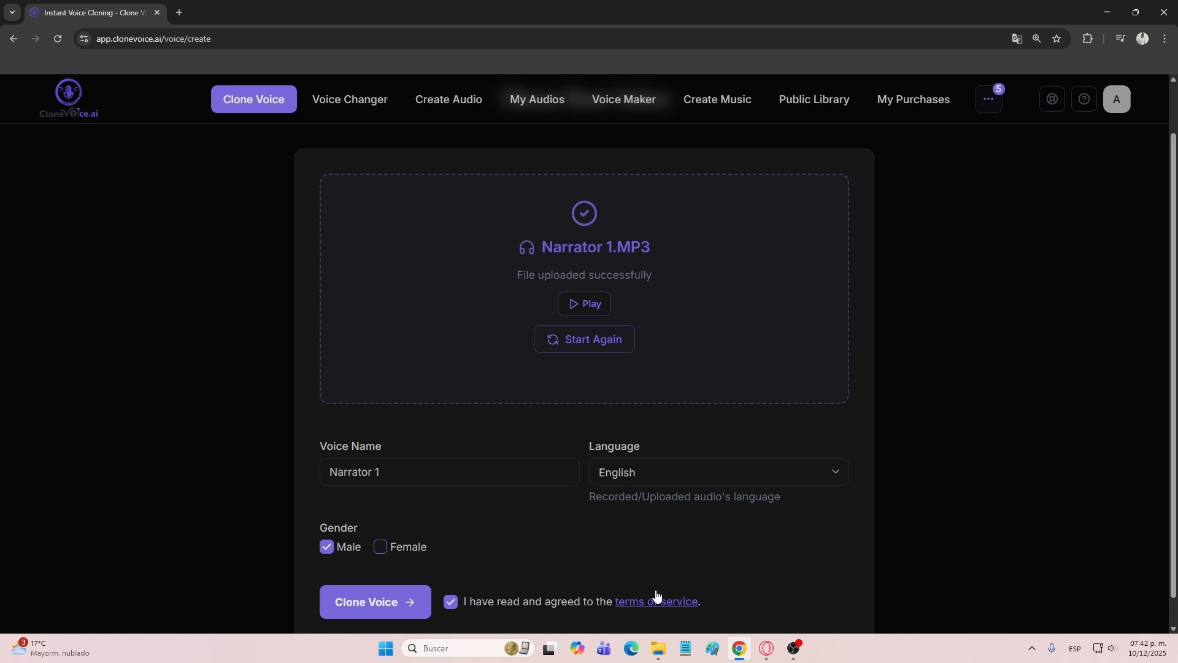
scroll(659, 604, up, 1)
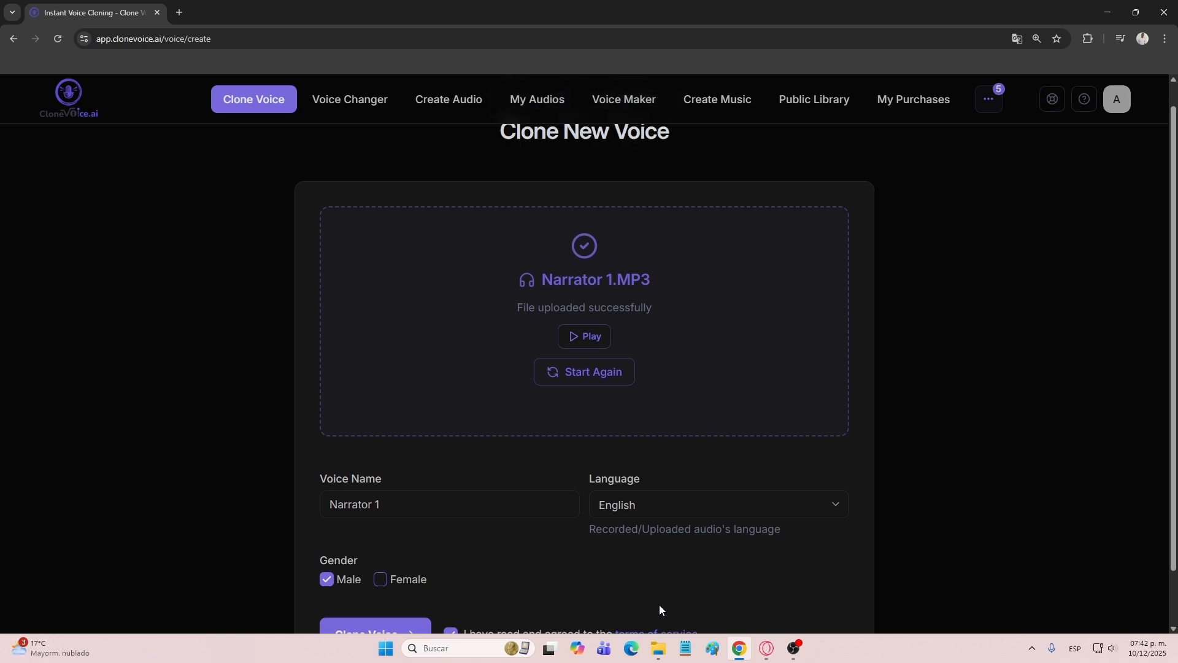
scroll(659, 609, down, 1)
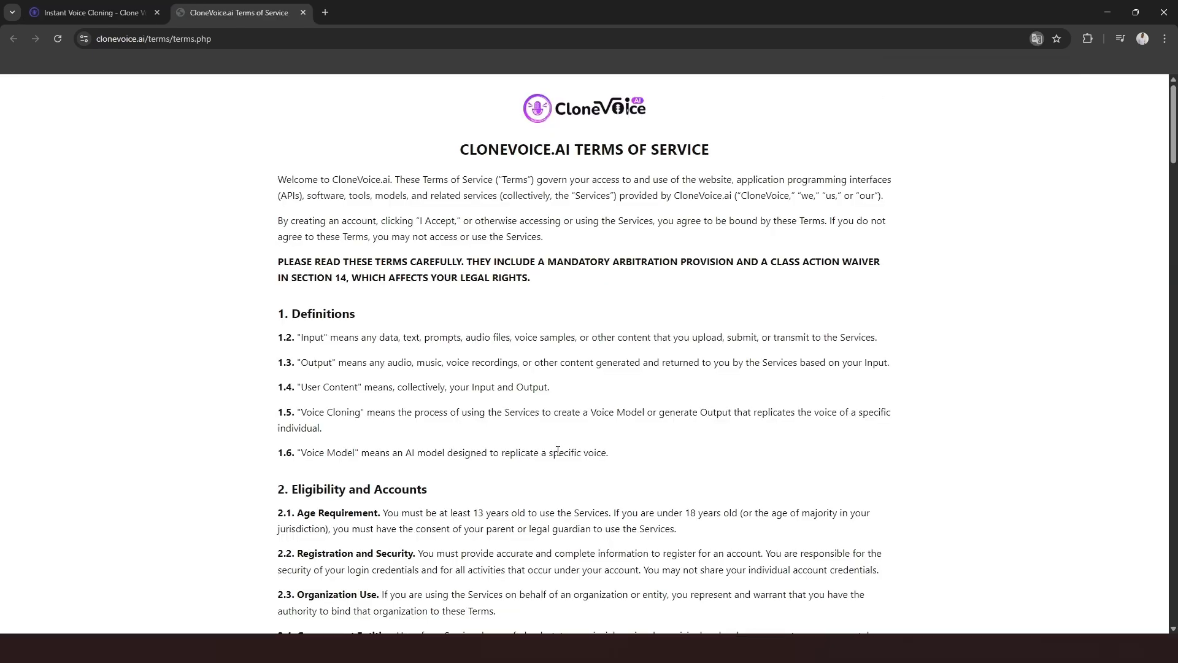
key(F11)
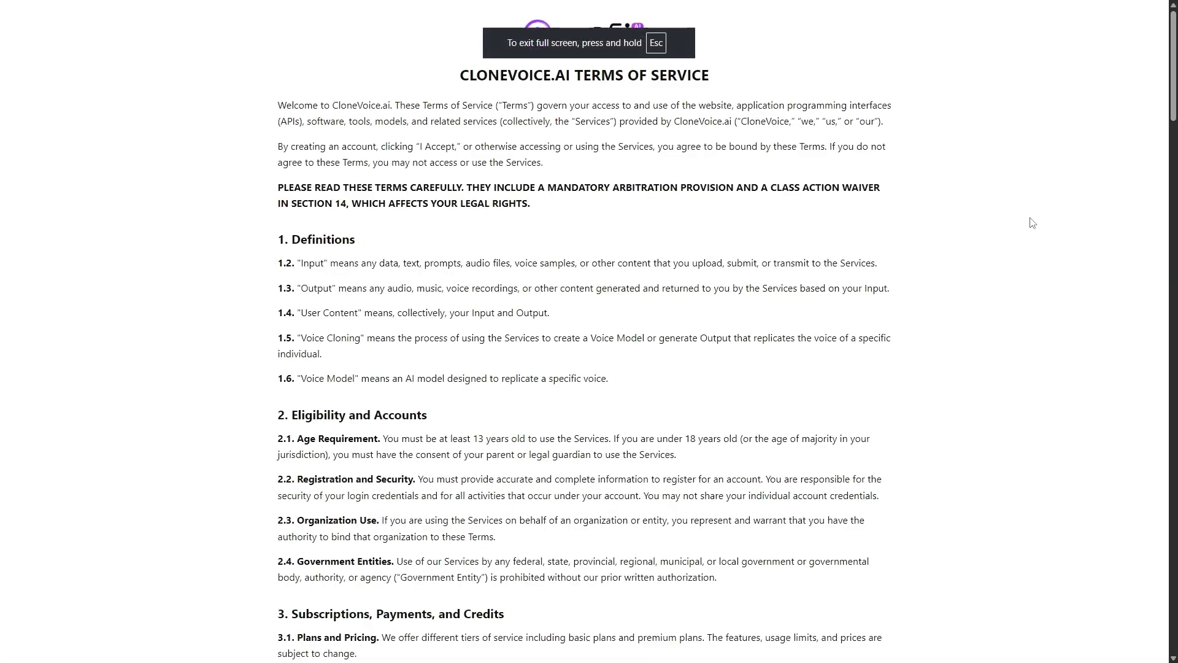
key(F11)
click(307, 12)
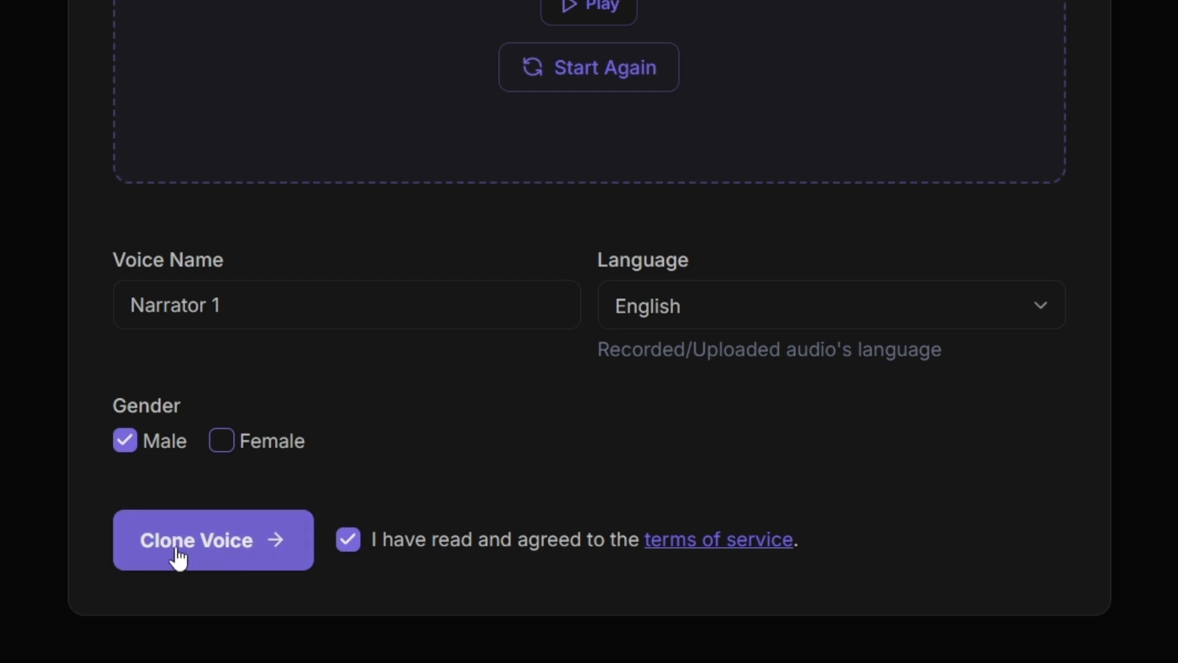
Step: Clone the voice and play the finished Narrator 1 voice in My Voices
click(177, 553)
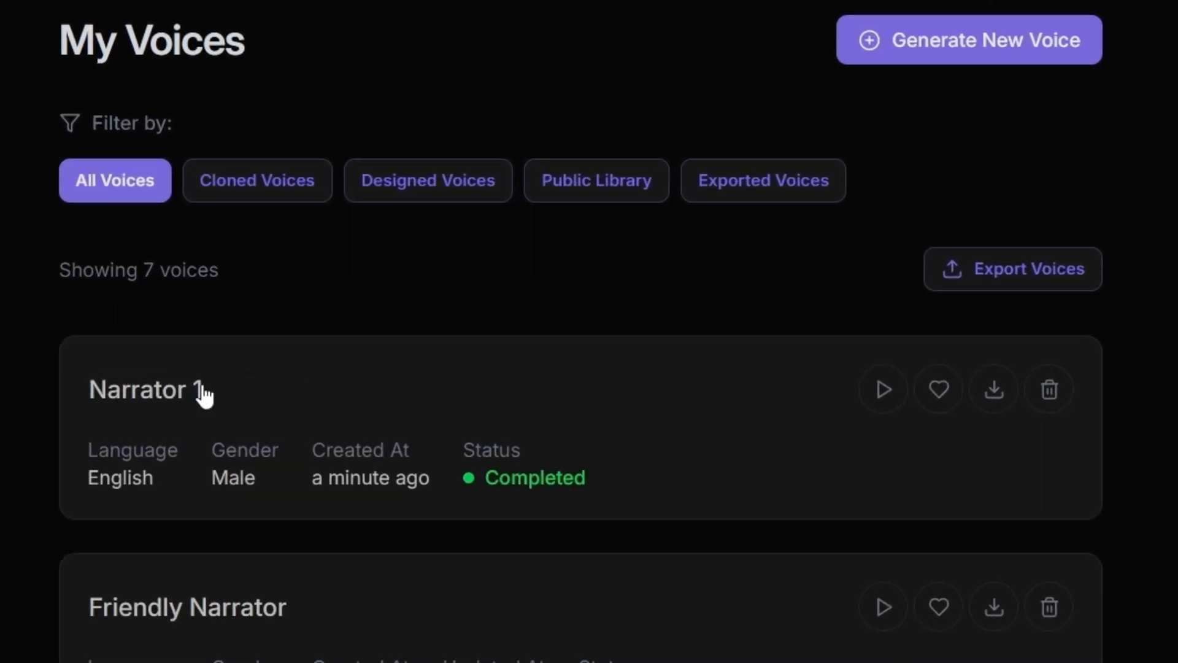
click(895, 407)
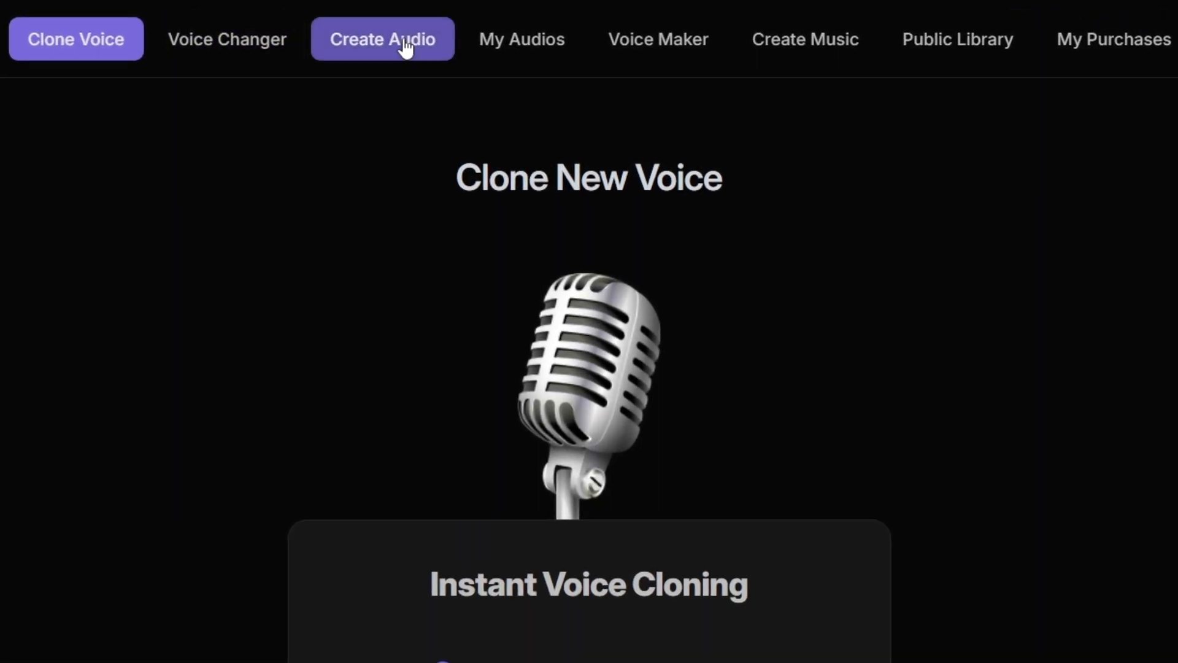
Step: Begin a new audio on the Create Audio page and name it "AI is advancing"
click(406, 46)
click(361, 282)
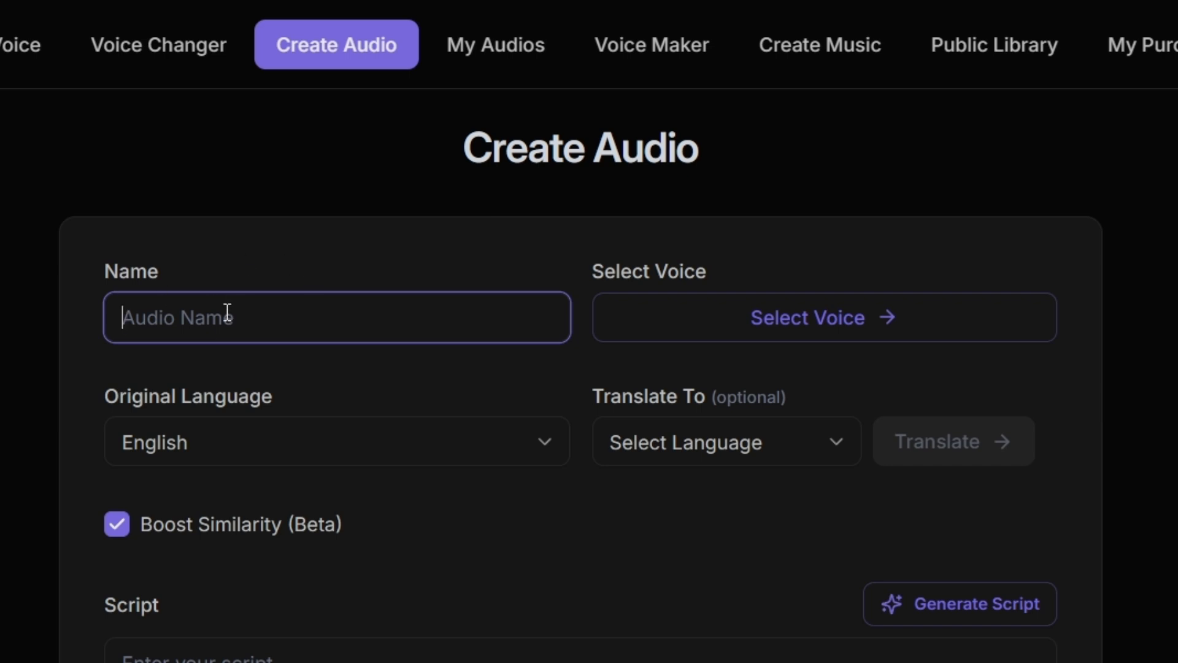
text(AI is advancing)
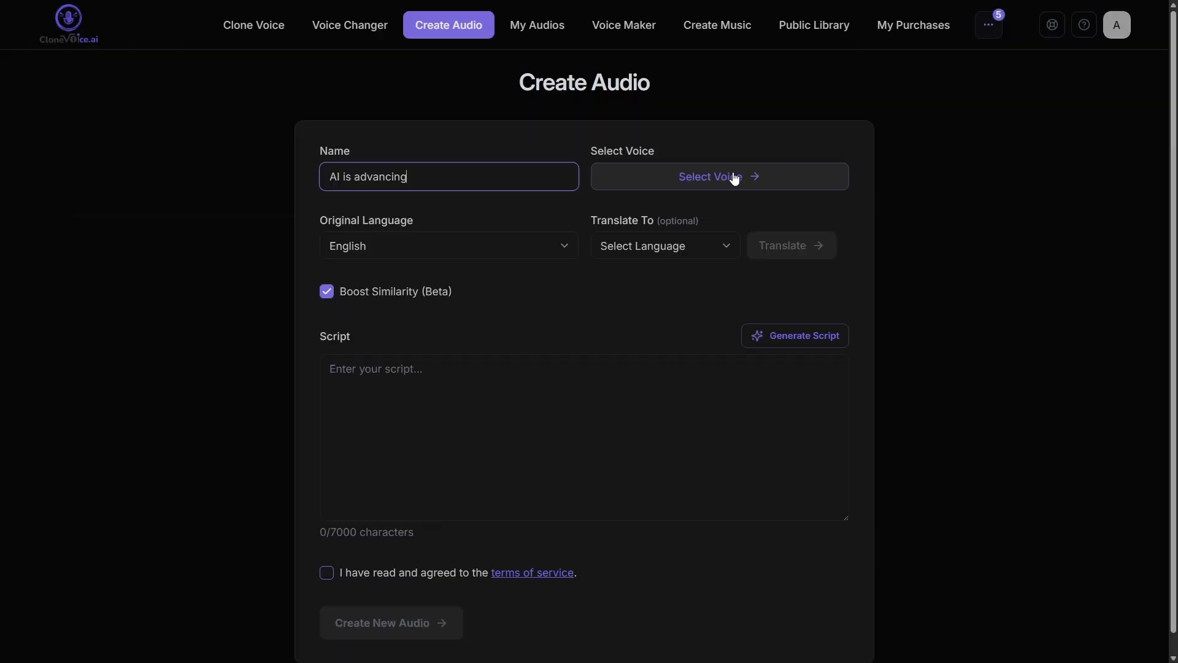
Step: Open the voice selection for the audio and preview the system voices Adan and Angelina
click(847, 310)
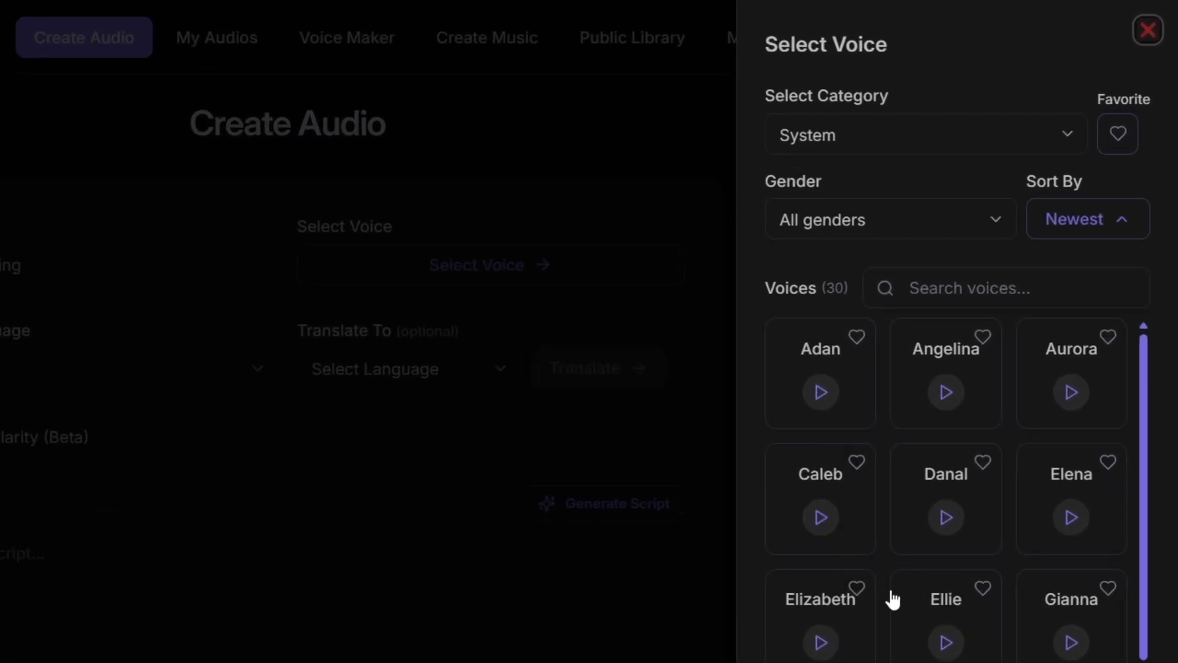
click(823, 392)
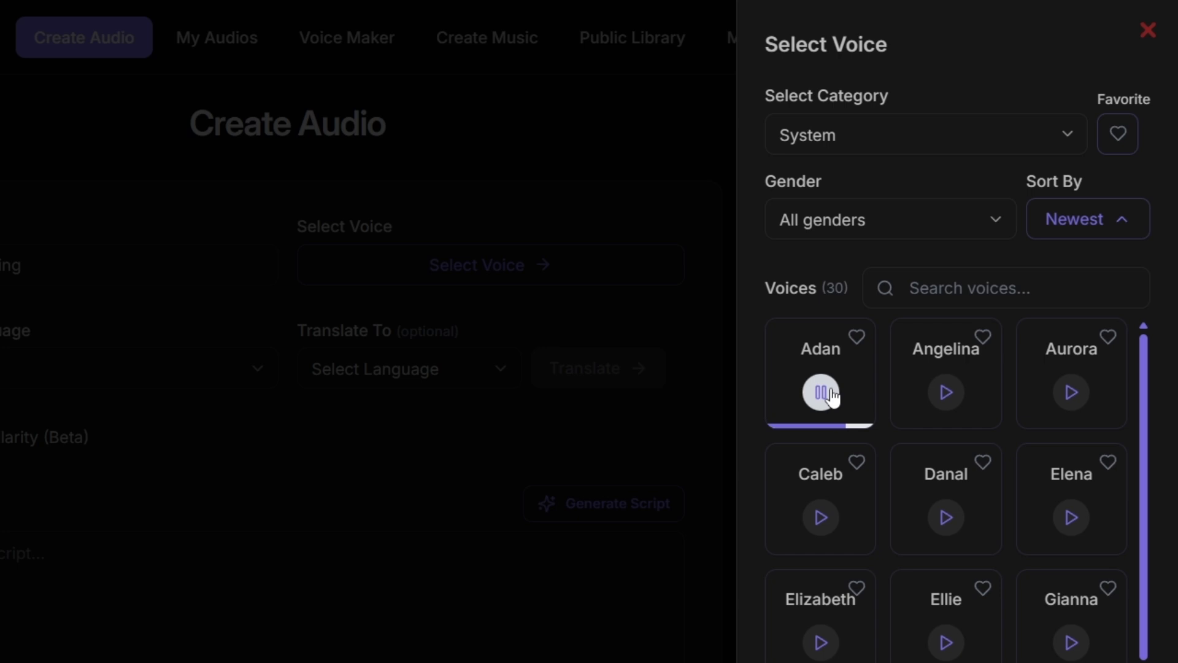
click(947, 394)
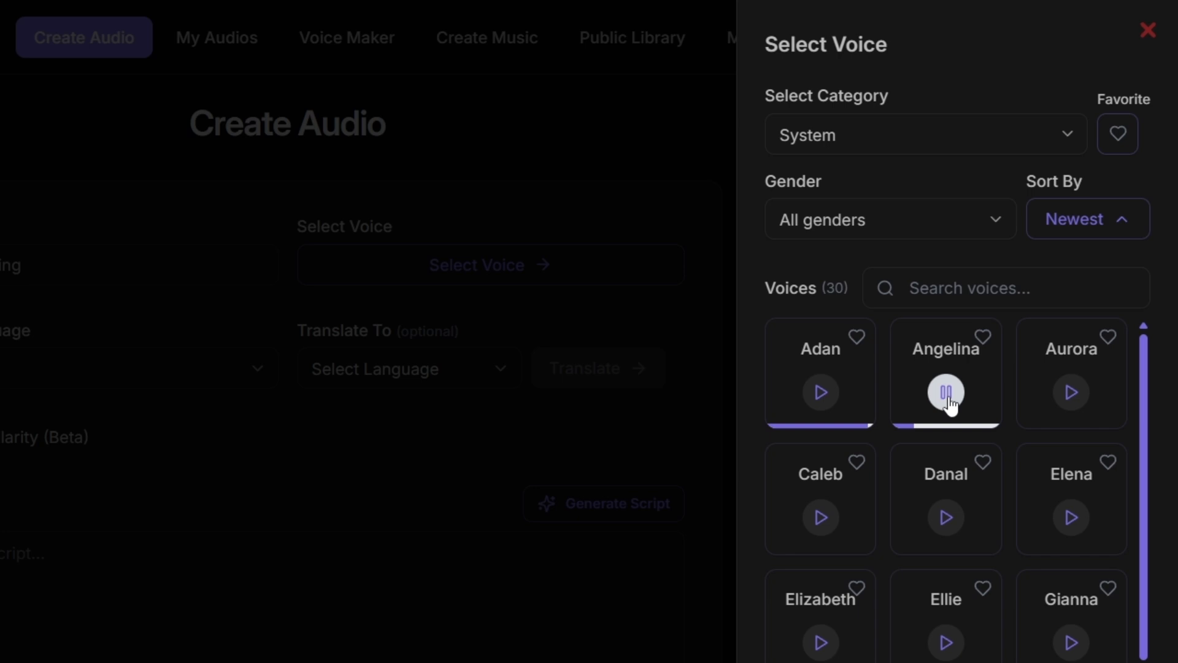
click(947, 394)
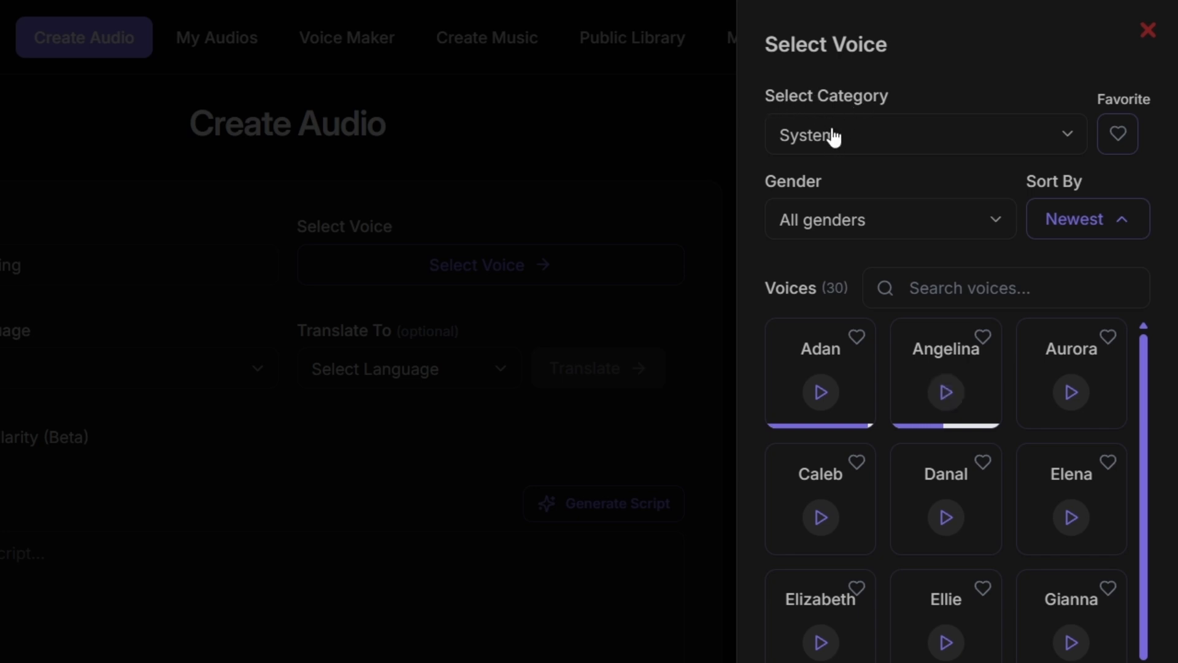
Step: Filter the voice list to the Cloned category and preview the Narrator 1 voice
click(834, 136)
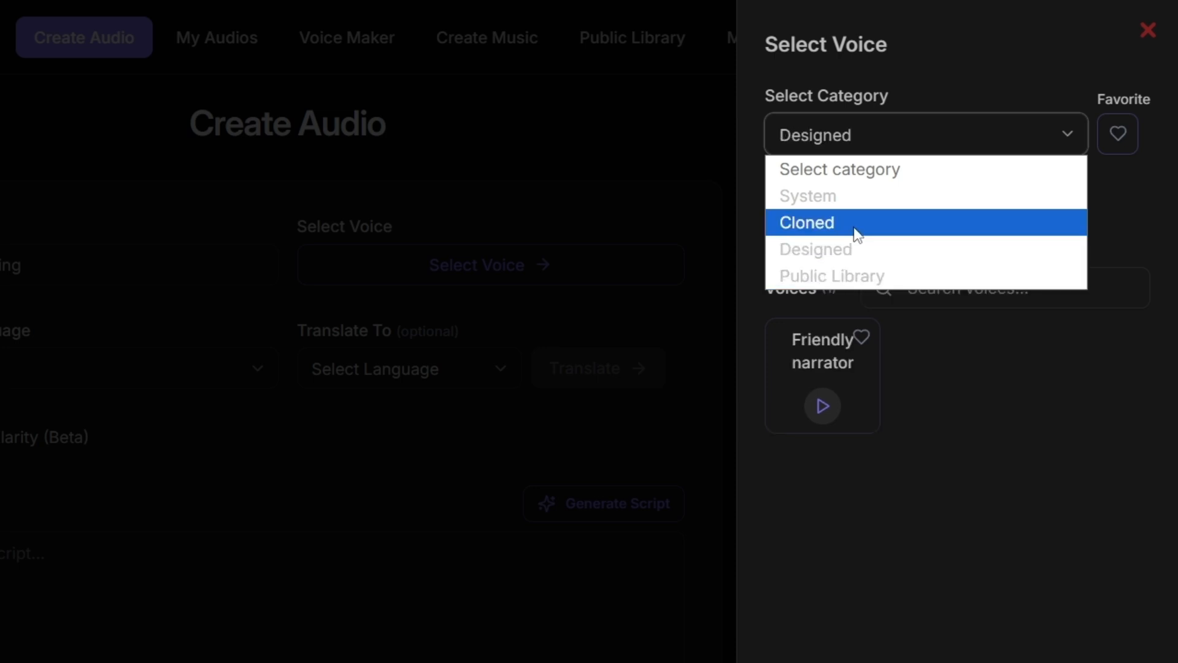
click(855, 223)
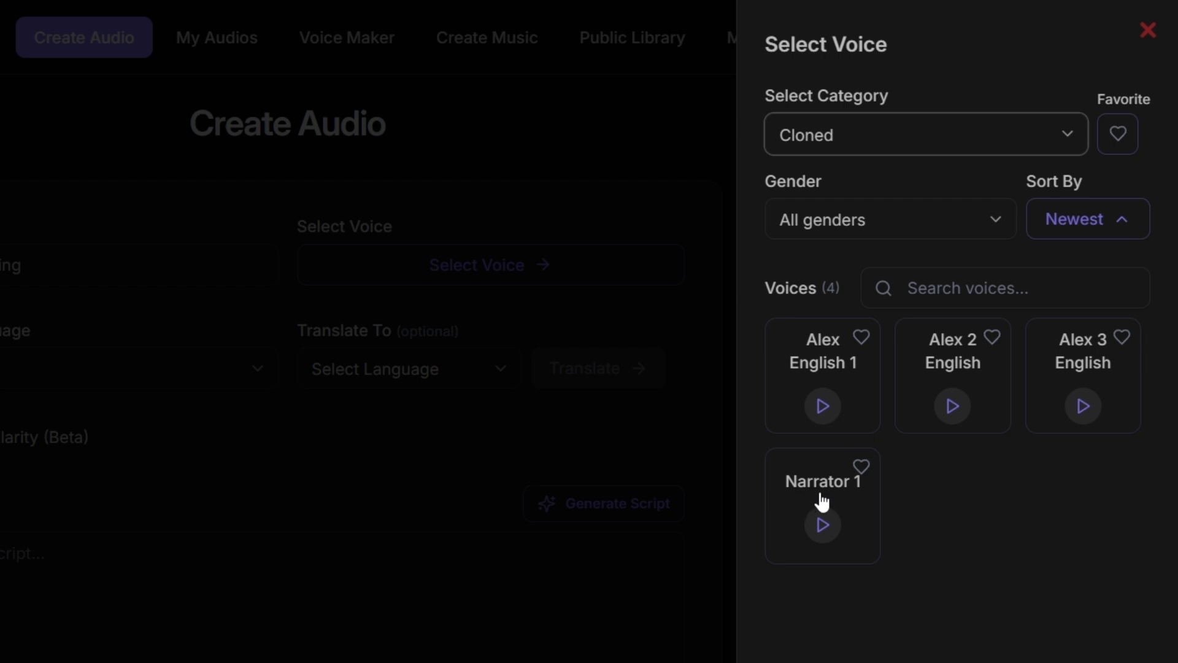
click(823, 527)
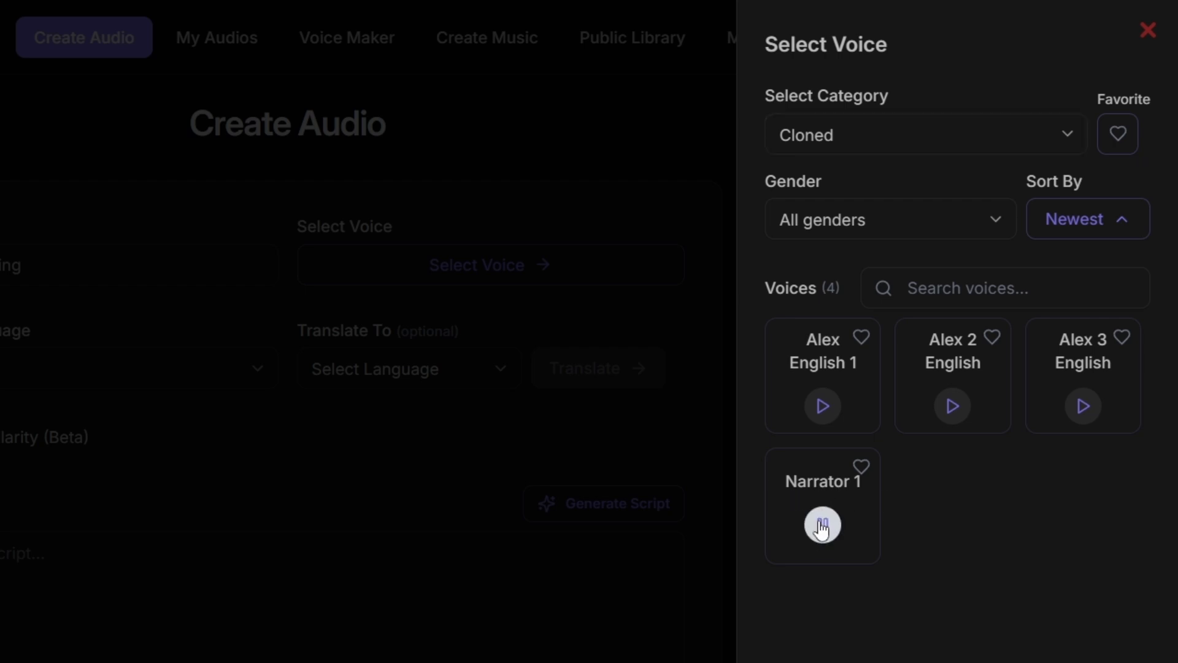
Step: Assign the cloned Narrator 1 voice to the audio and keep English as its original language
click(821, 488)
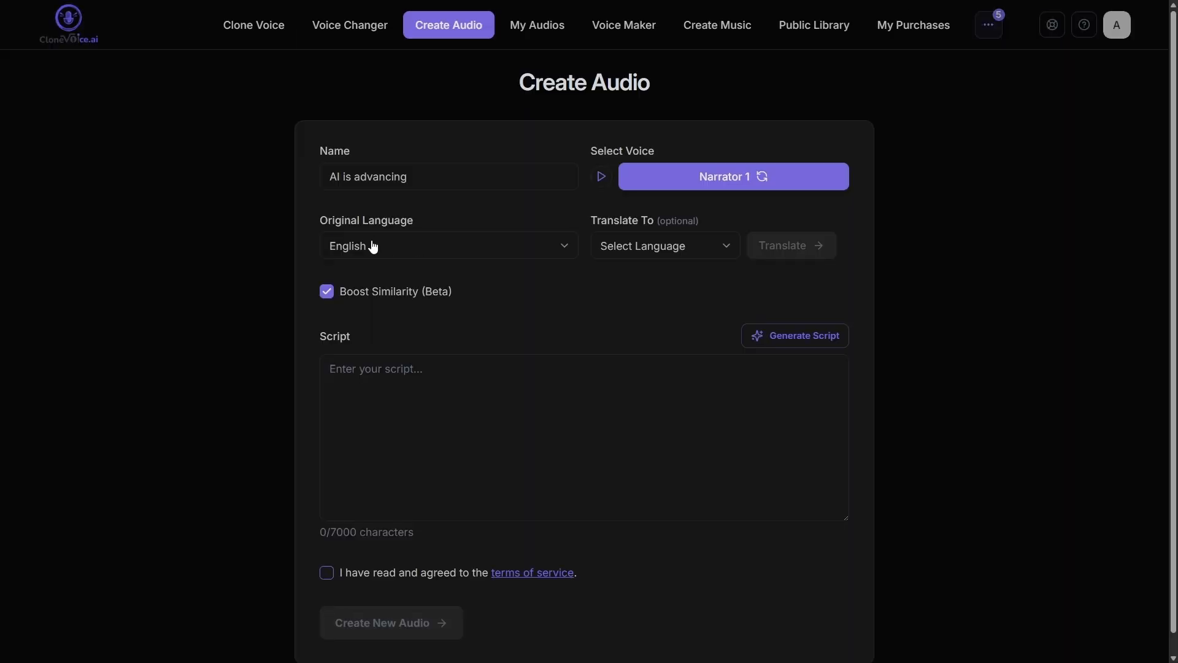
click(18, 372)
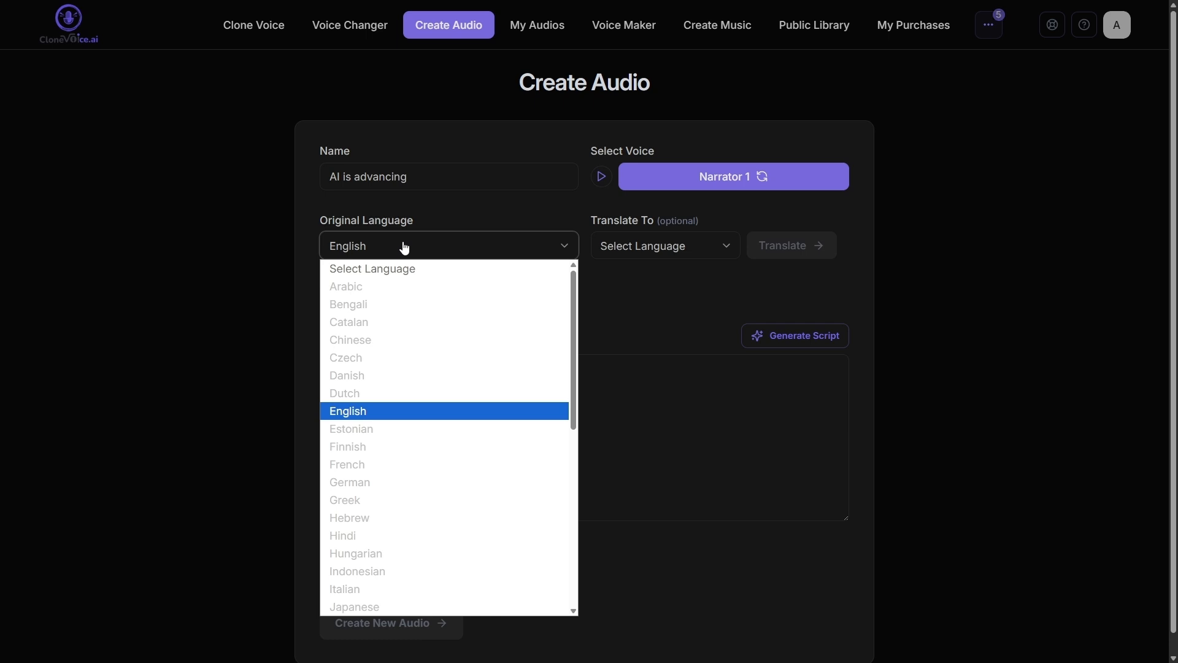
click(404, 247)
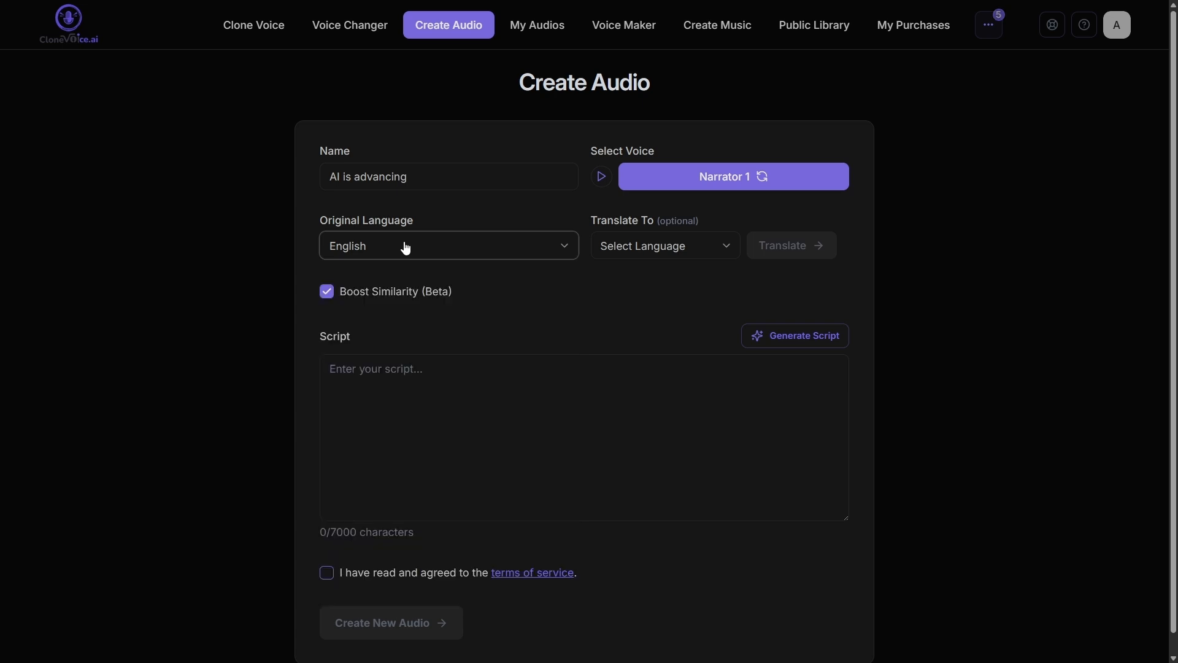
Step: Set the translation language to Catalan and look through the other languages on offer
click(611, 248)
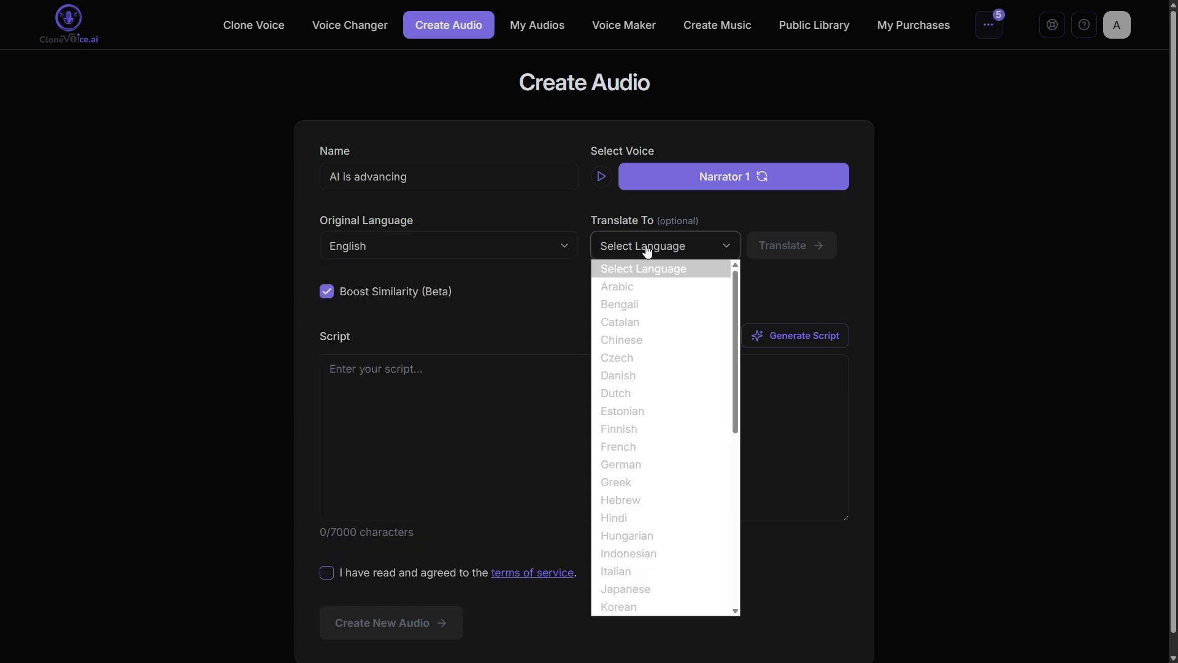
click(625, 322)
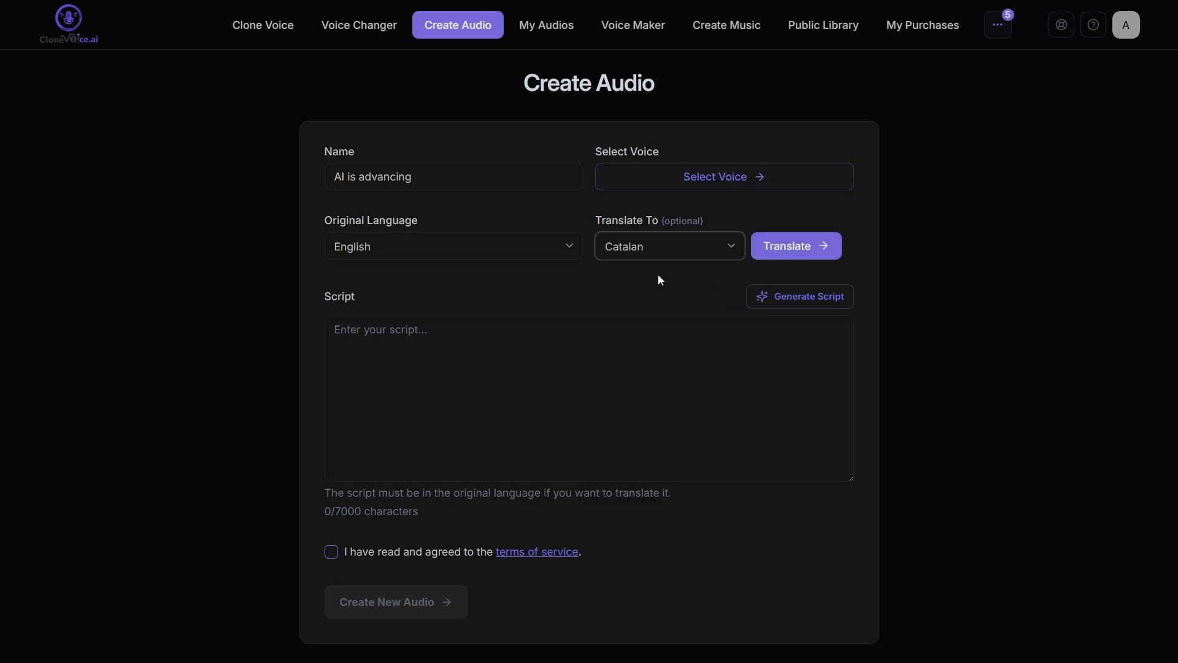
click(651, 247)
scroll(646, 270, down, 1)
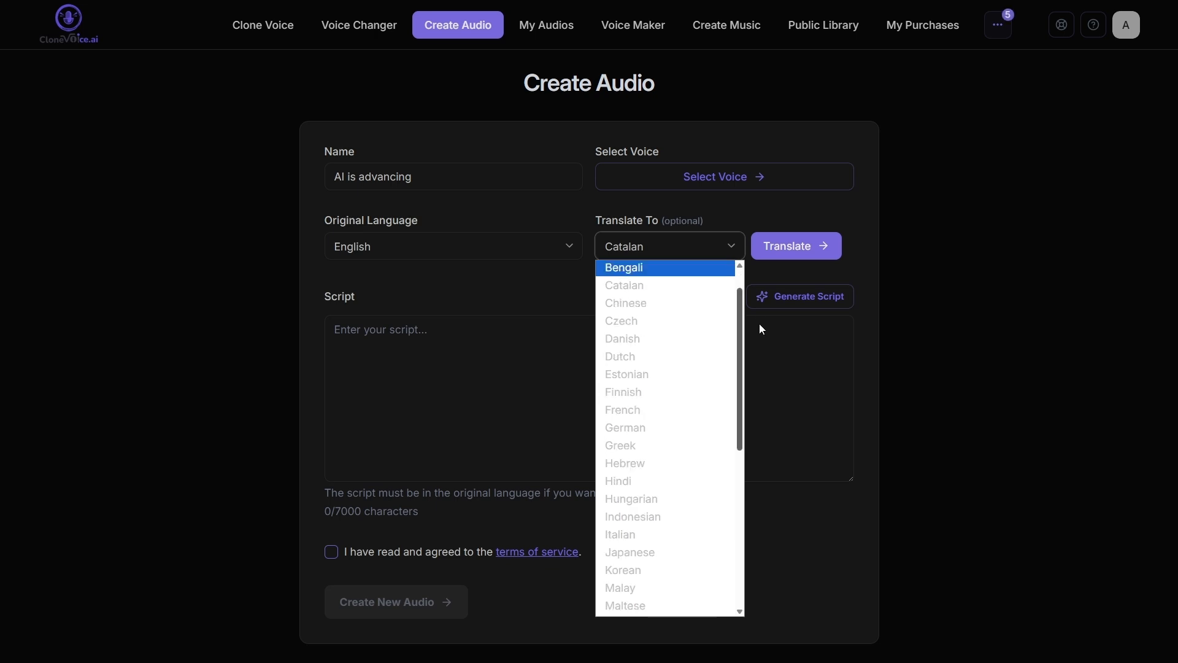
scroll(663, 311, up, 1)
click(536, 307)
Step: Fill in the script generator with the topic "Will AI eventually replace jobs?" and the category YouTube Video Scripts — Vlogs, Reviews, Tutorials
click(788, 304)
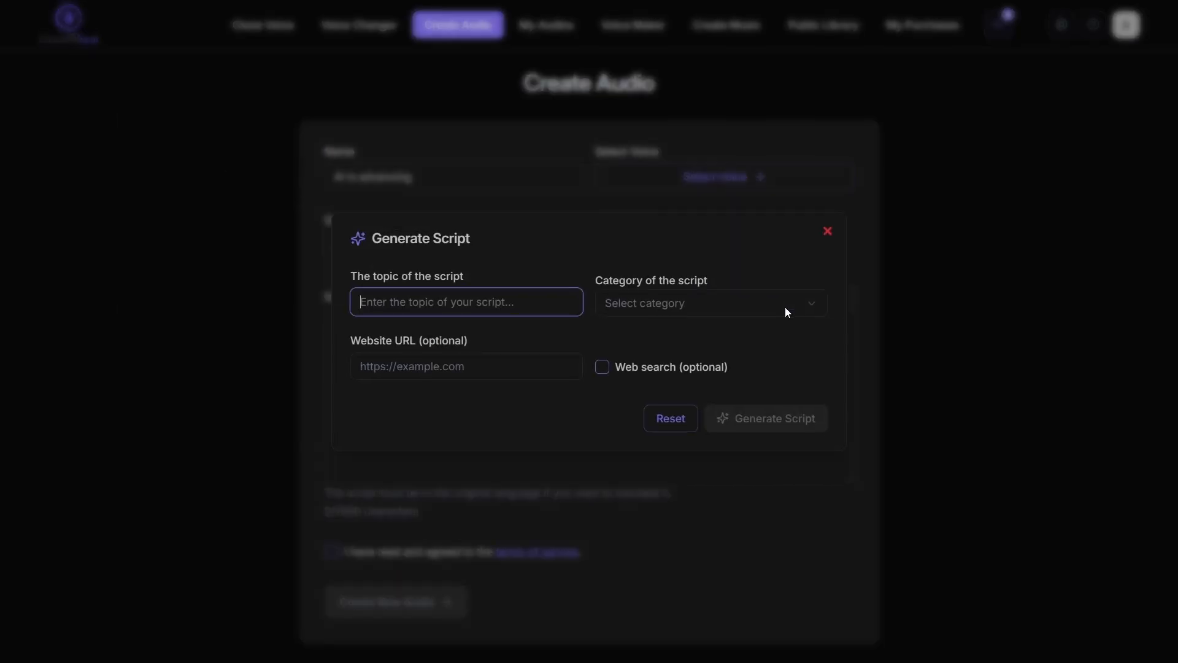
click(827, 223)
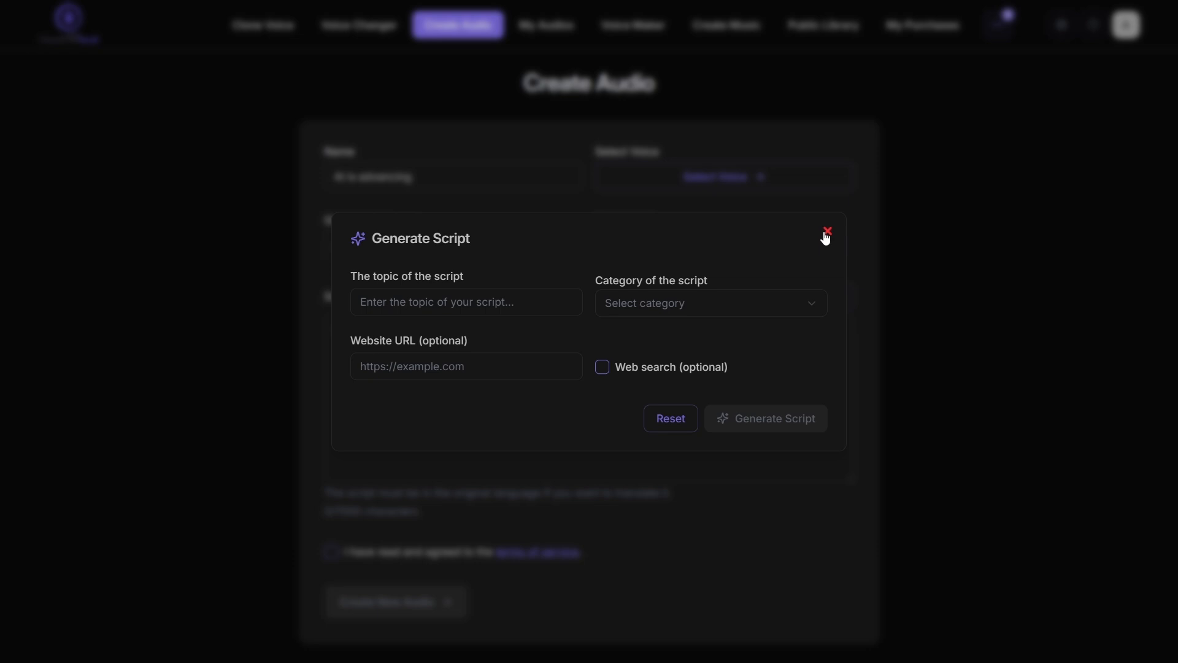
click(429, 306)
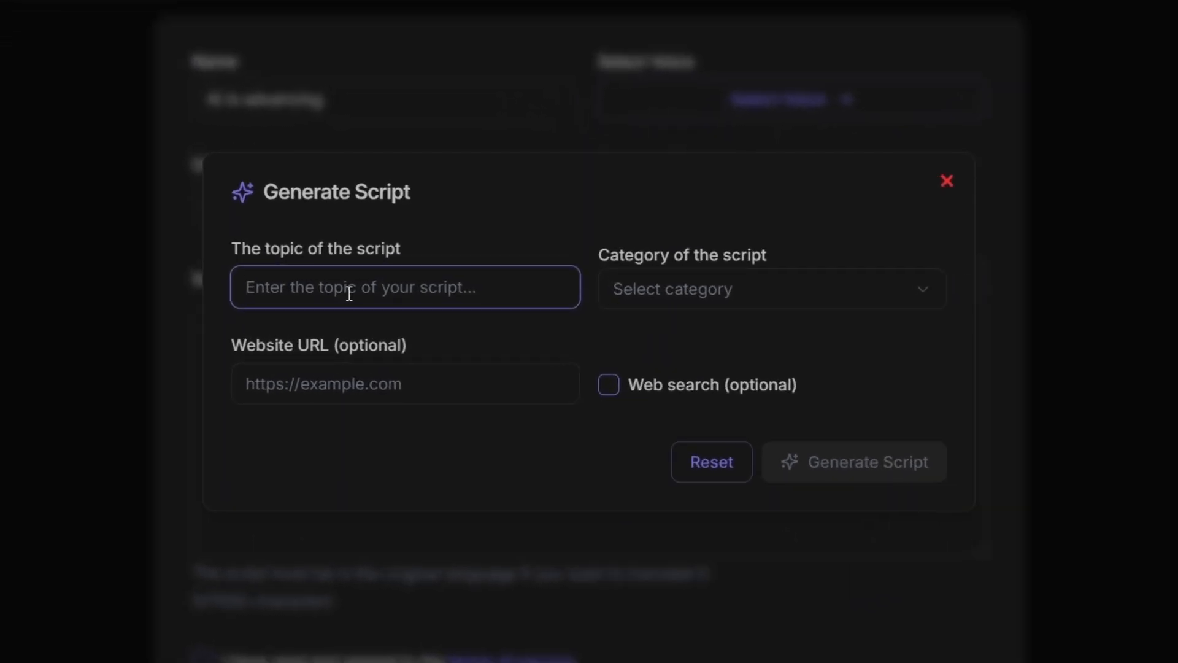
text(Will AI eventually replace jobs?)
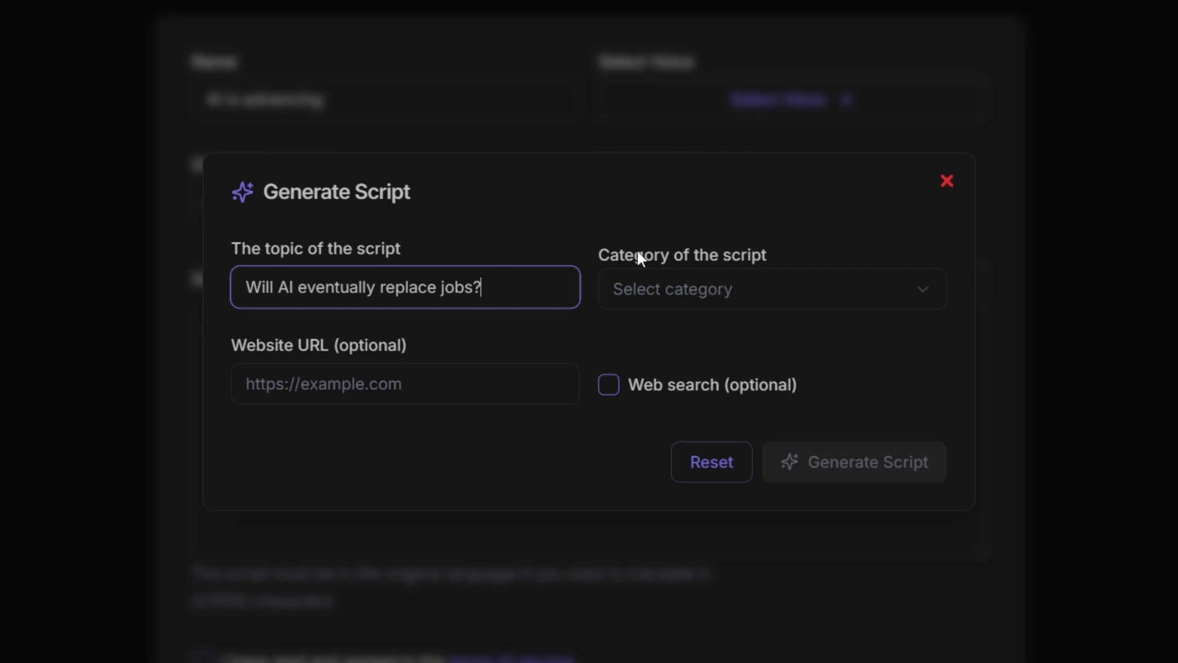
click(758, 280)
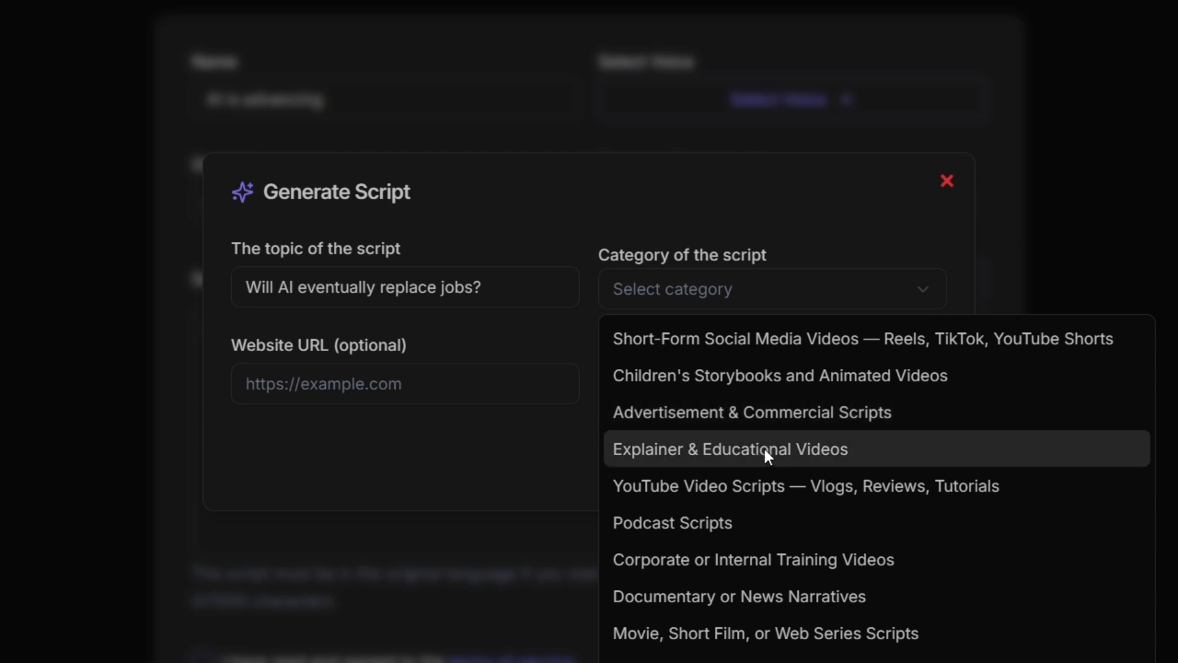
click(699, 491)
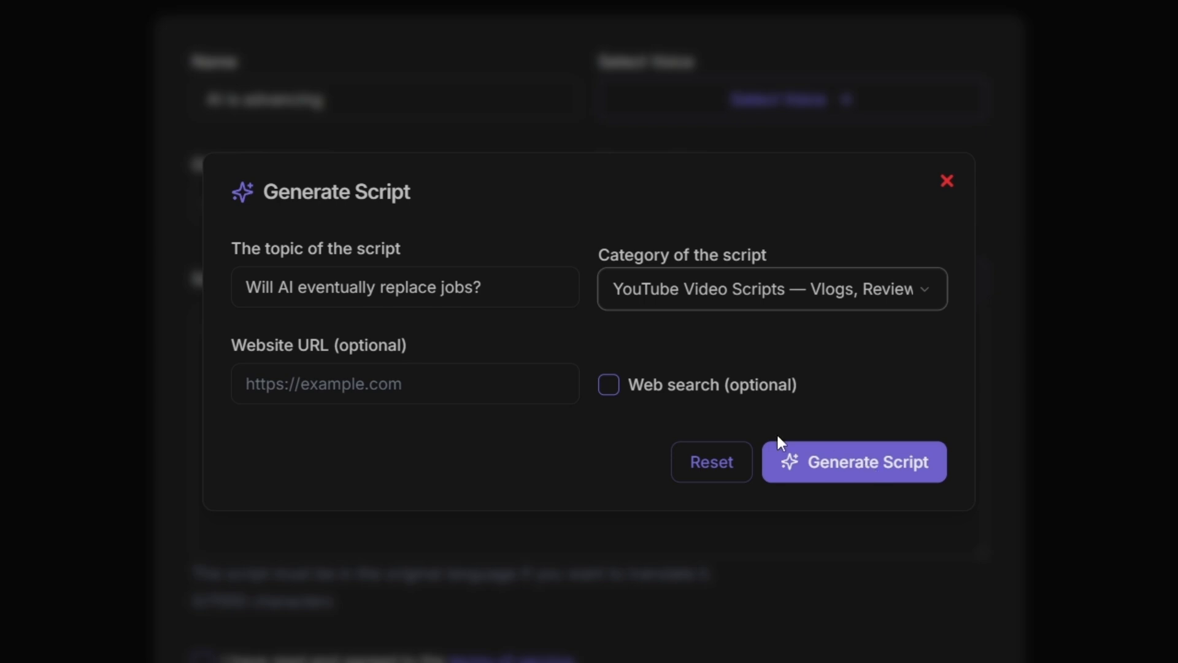
Step: Generate the script with web search enabled and read through the resulting text
click(609, 385)
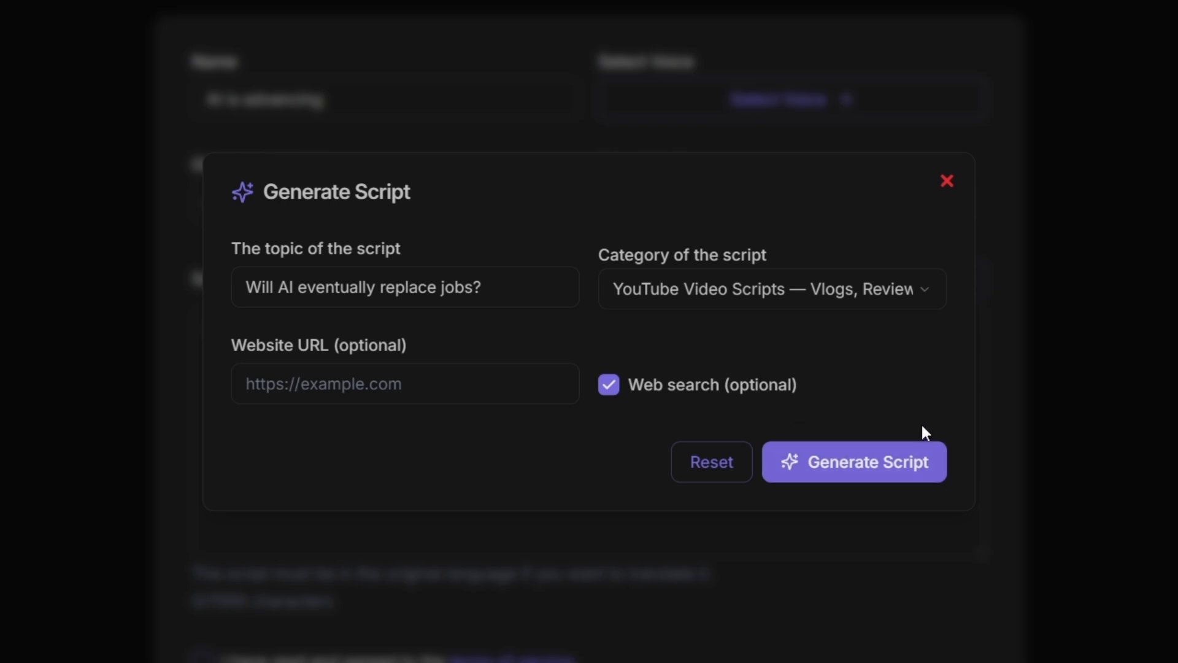
click(862, 469)
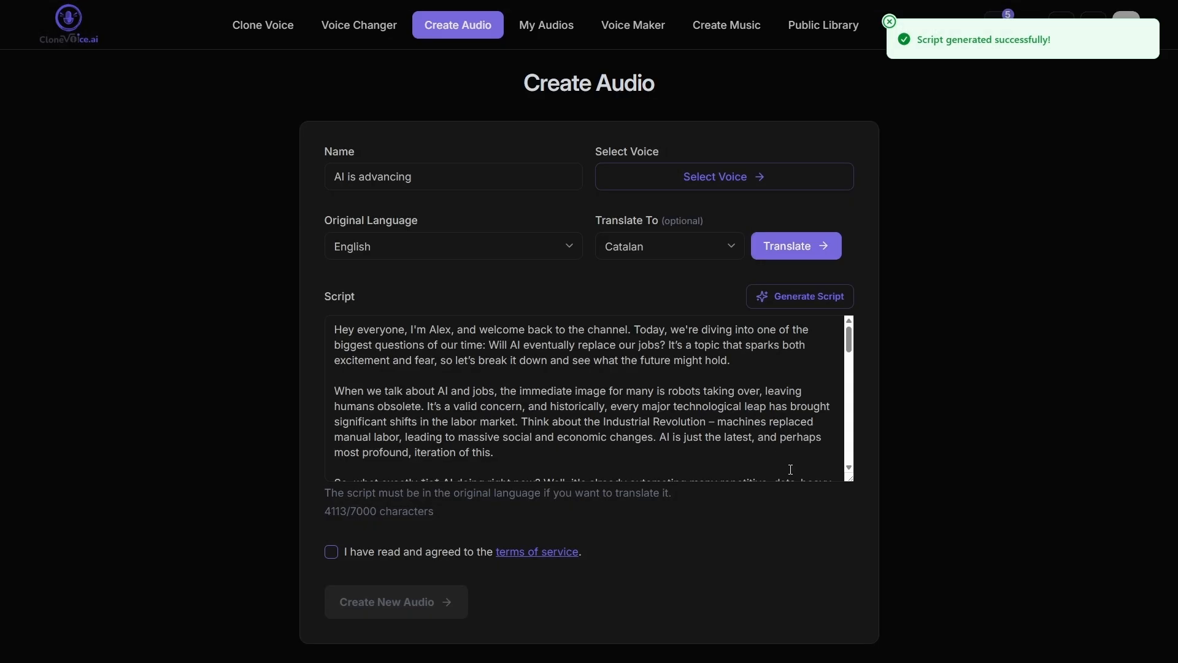
drag(850, 343, 849, 468)
scroll(849, 455, up, 10)
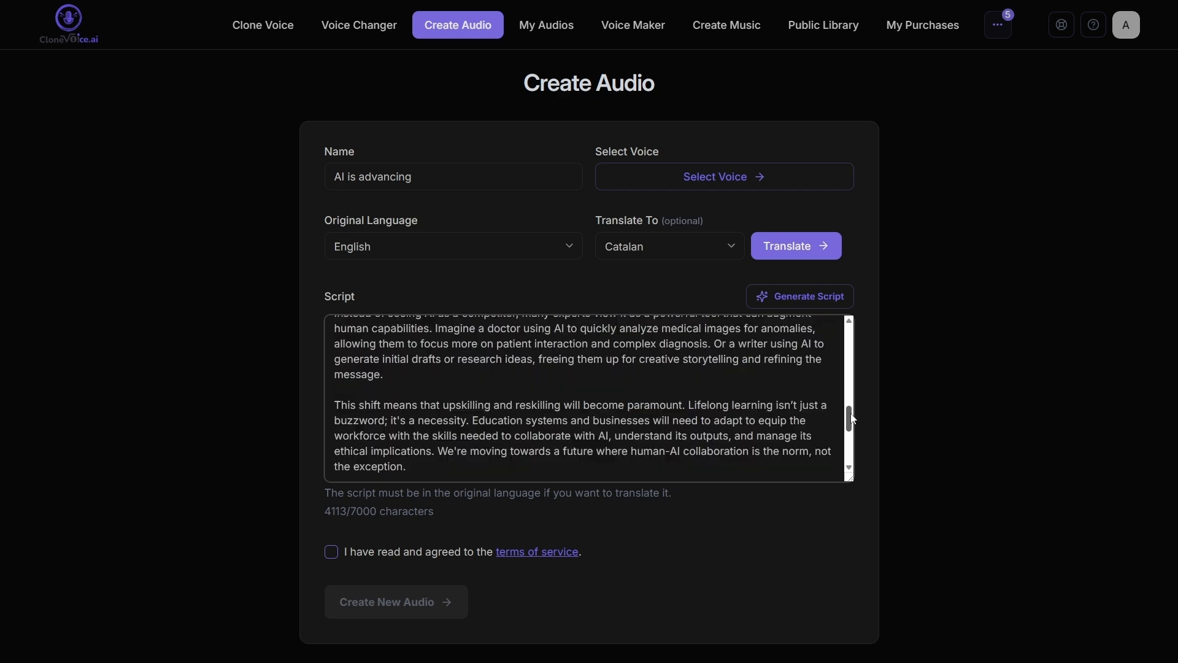
scroll(841, 452, down, 10)
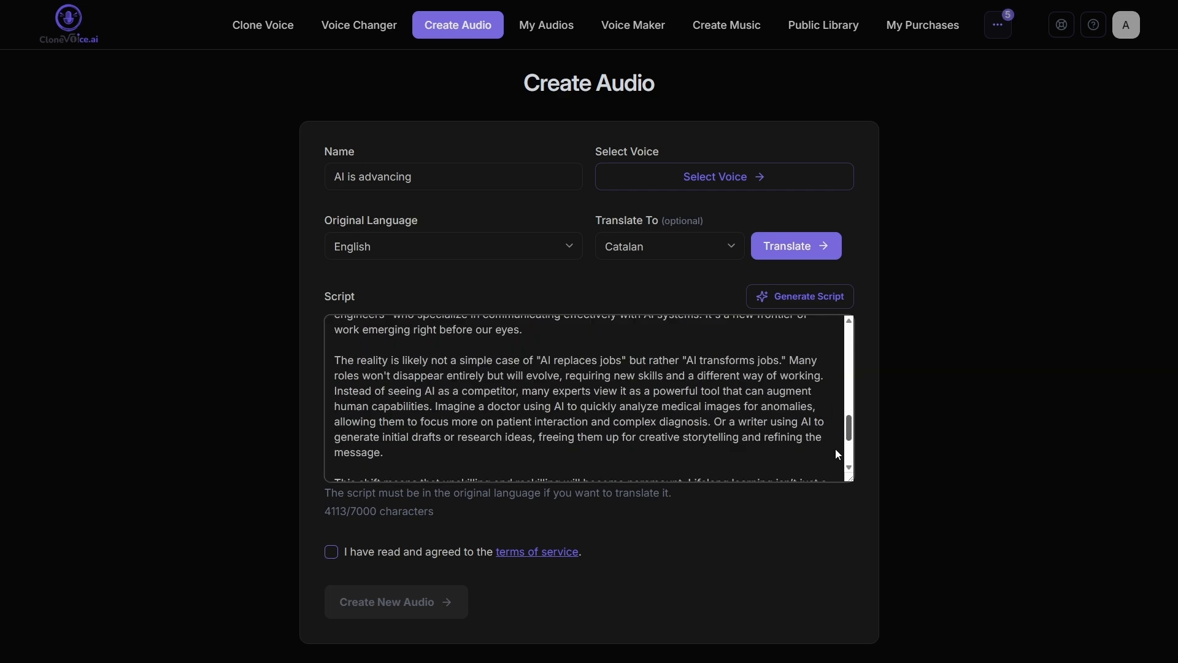
scroll(834, 380, up, 10)
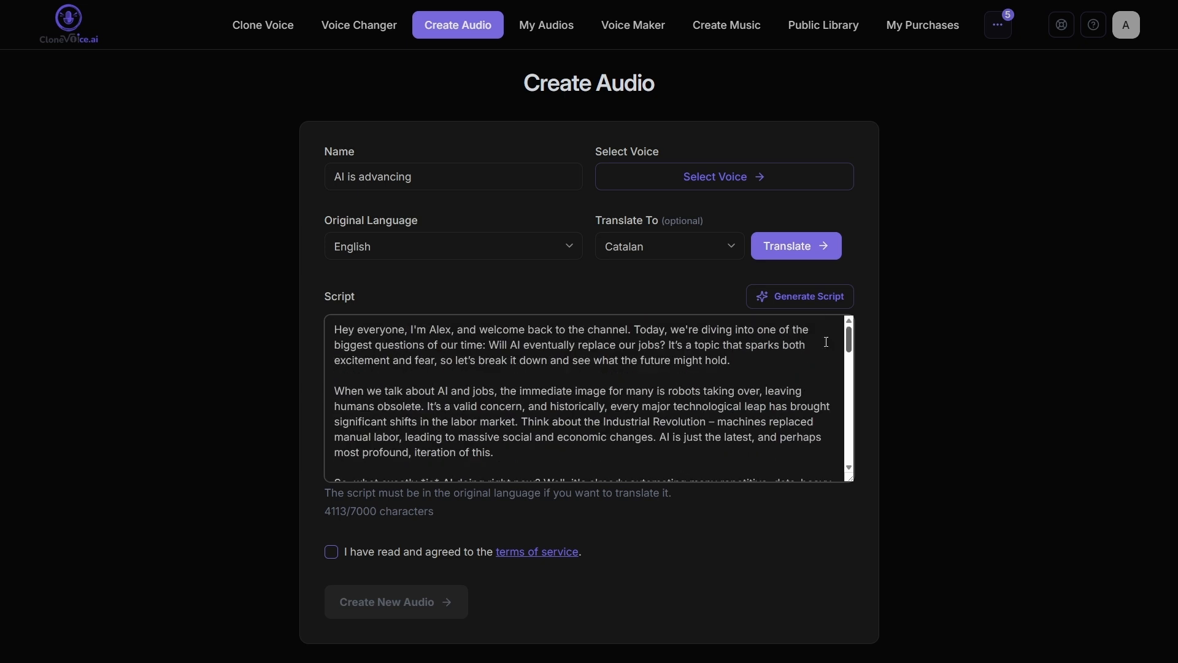
Step: Accept the terms of service and try to create the audio with the cloned Narrator 1 voice
click(332, 553)
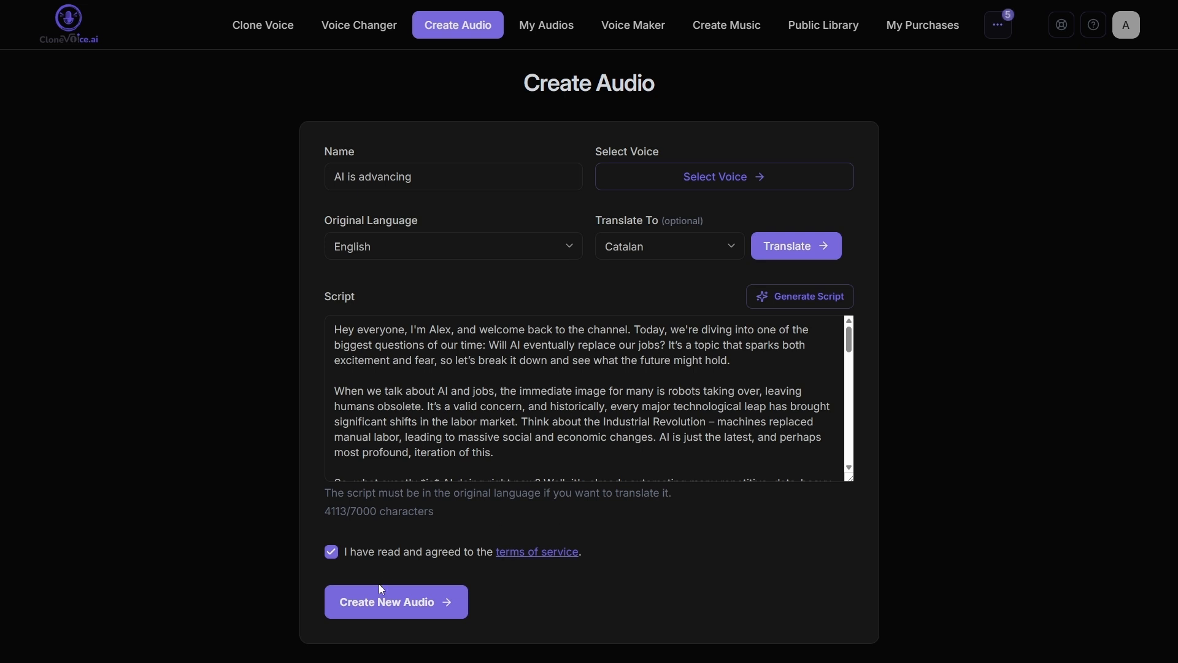
click(405, 612)
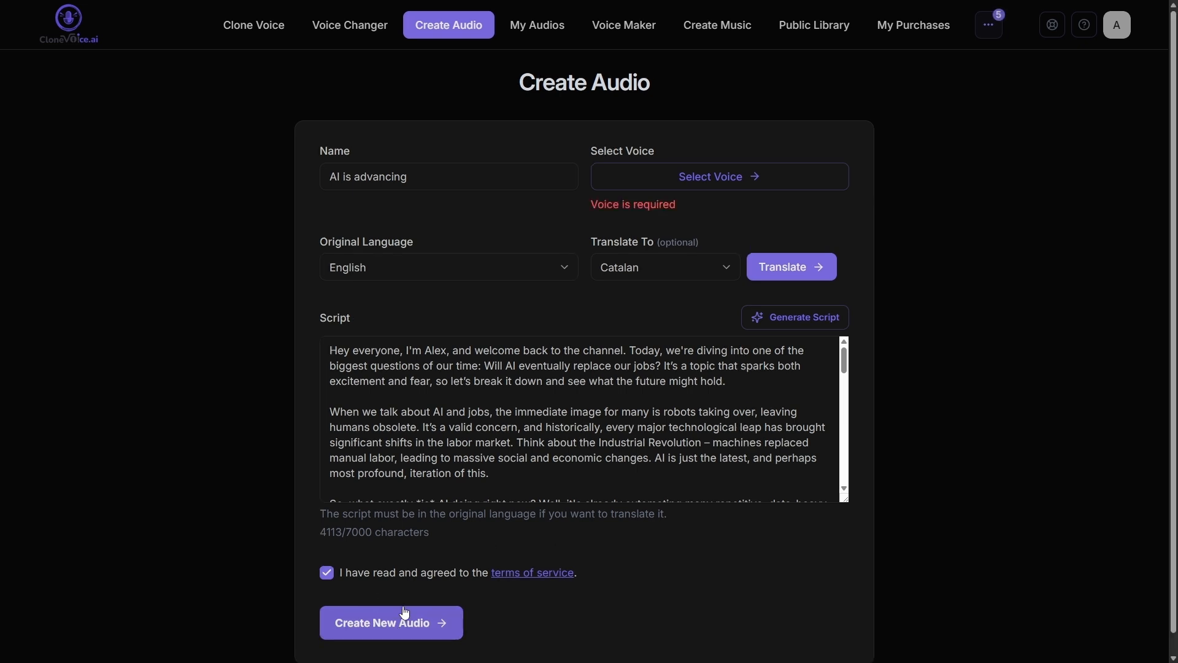
click(687, 177)
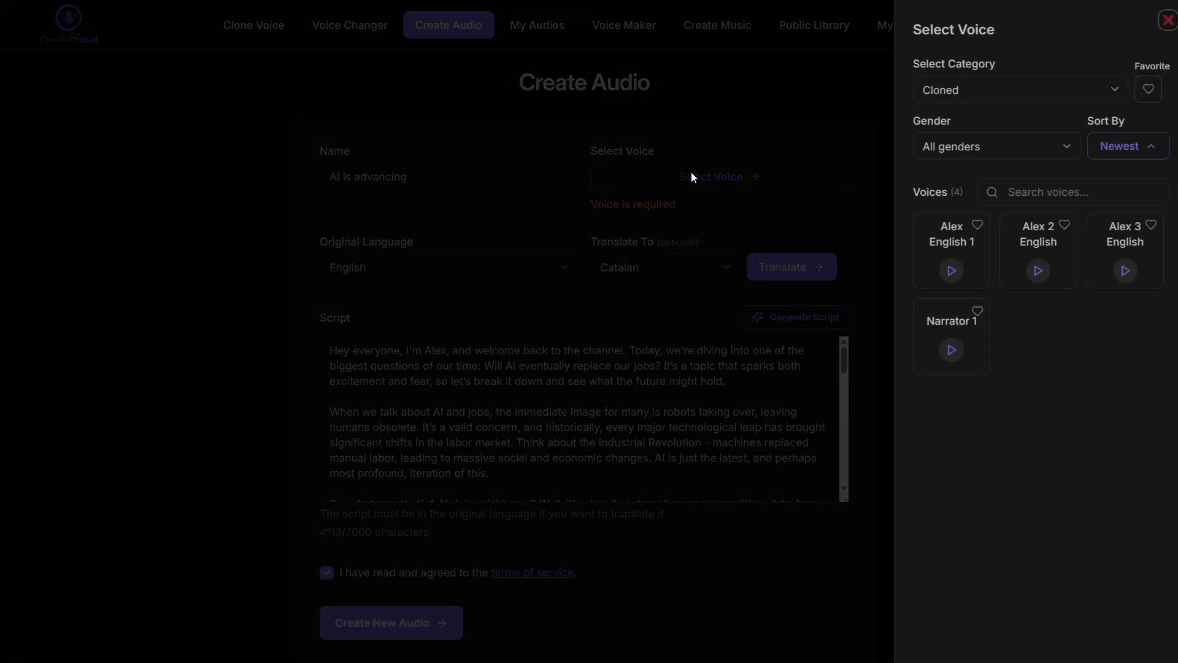
click(925, 329)
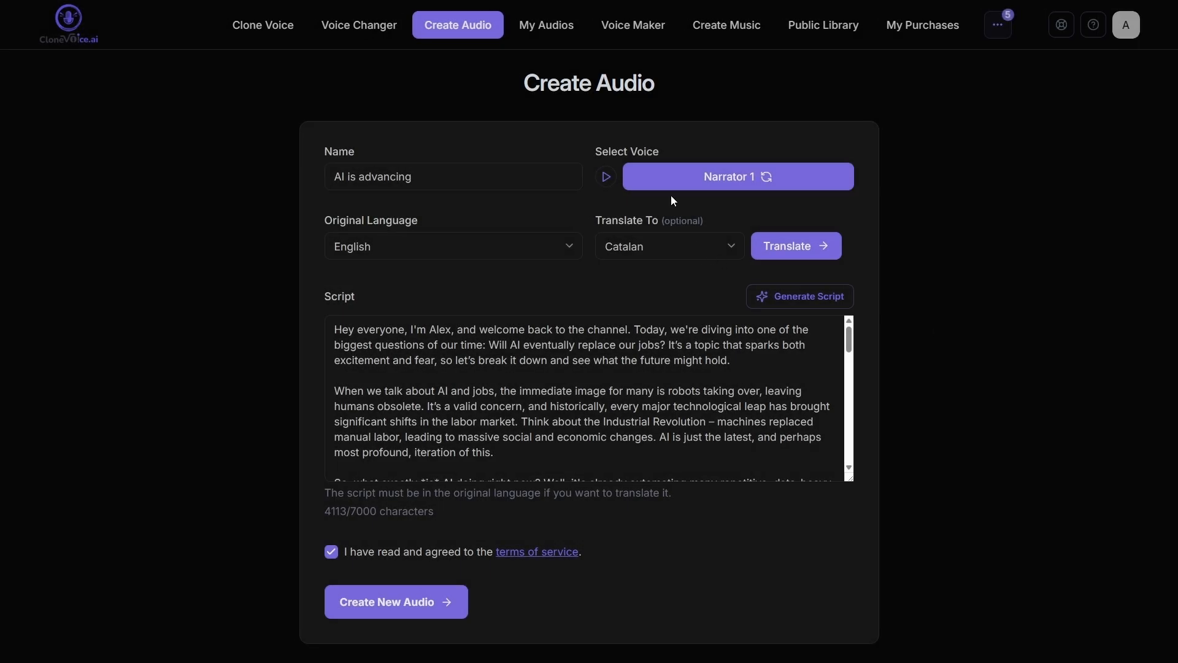
click(413, 609)
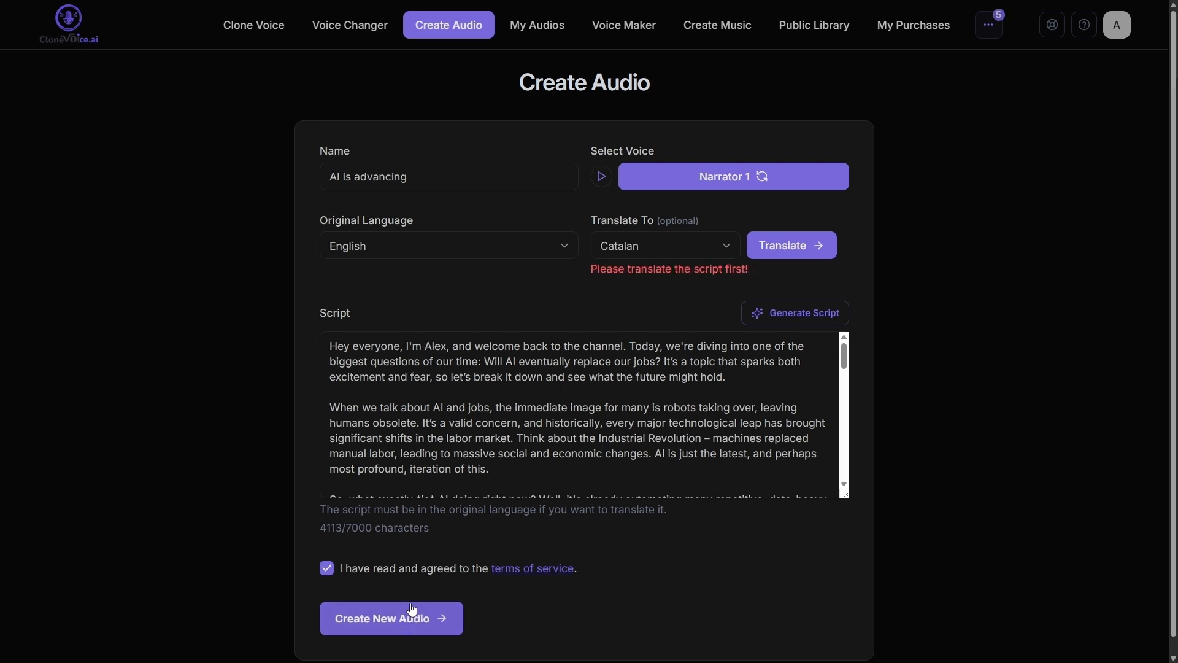
Step: Translate the script into Spanish and look through the translated text
click(661, 251)
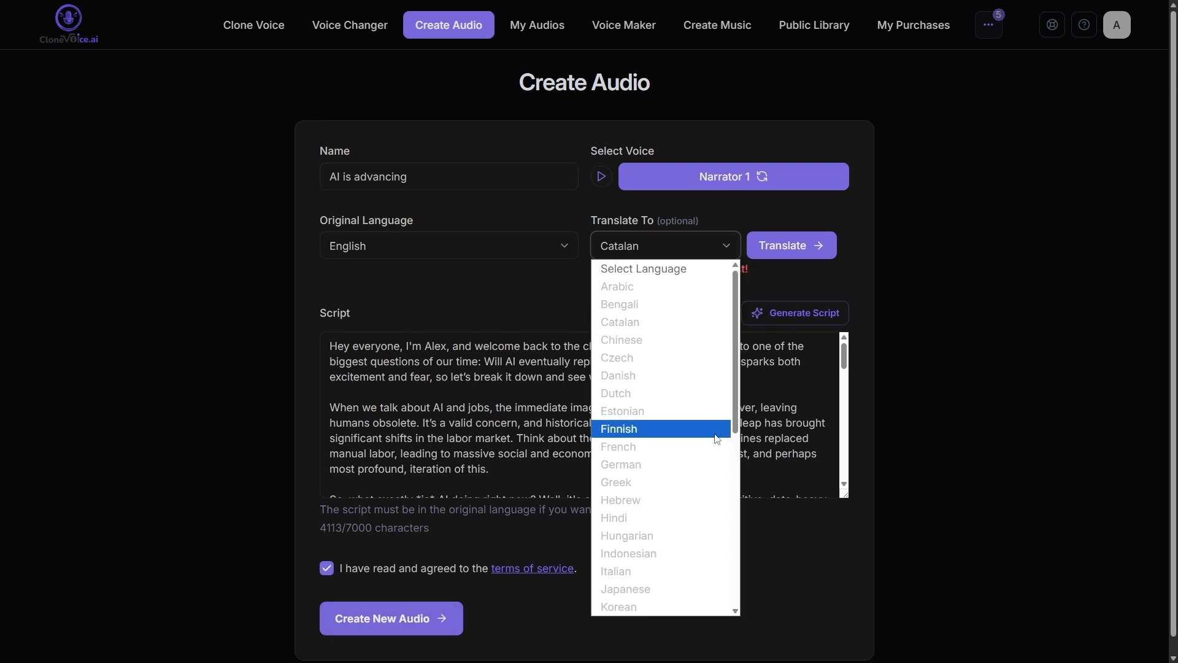
scroll(728, 485, down, 4)
scroll(728, 485, down, 3)
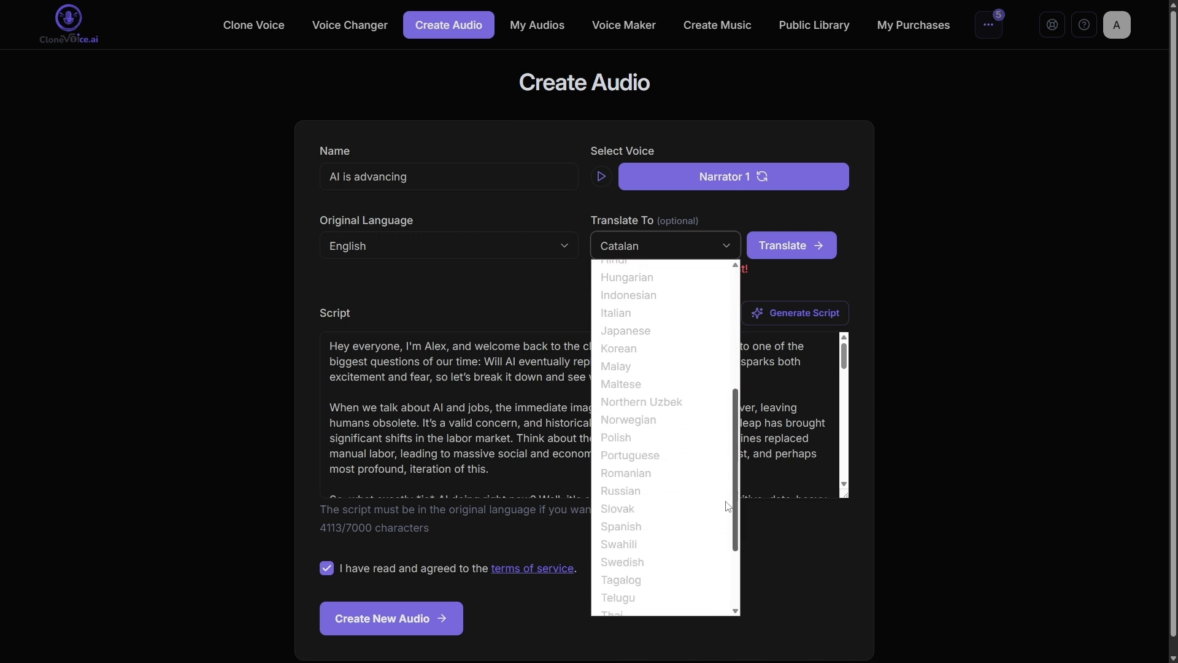
click(651, 485)
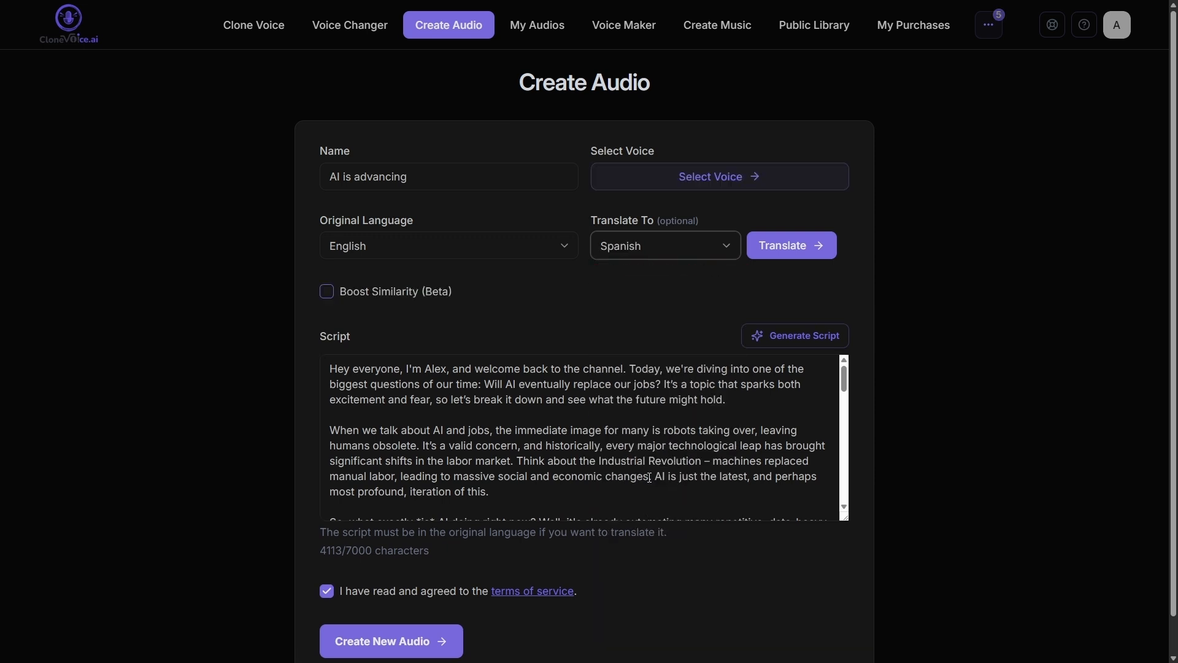
click(768, 246)
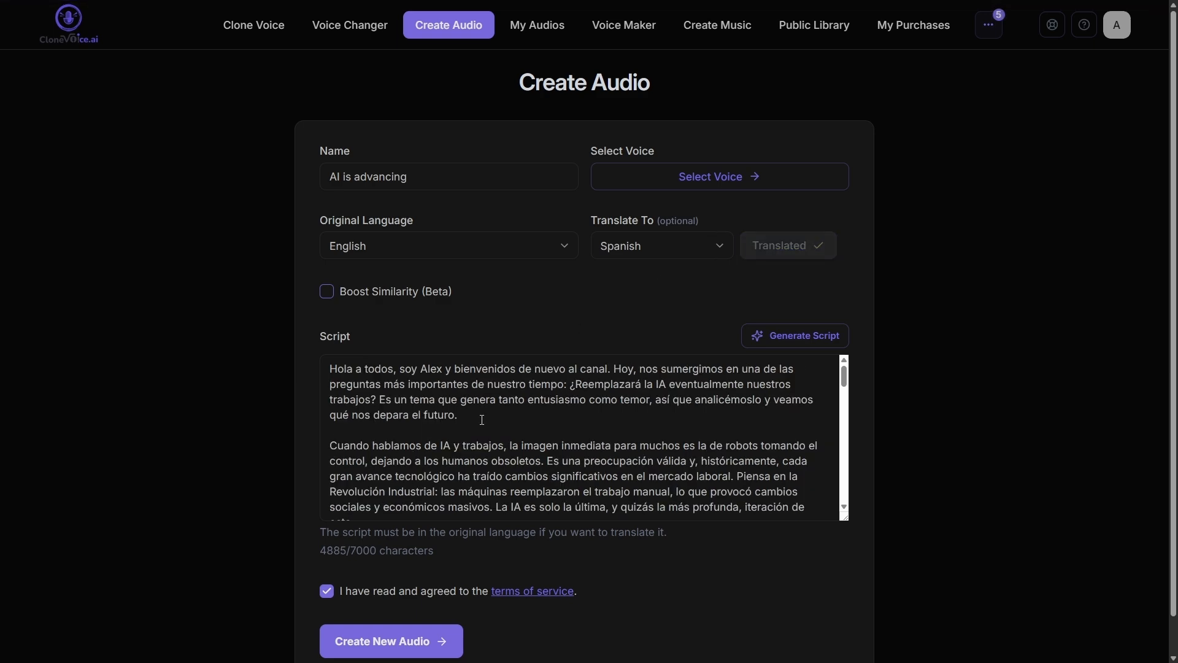
drag(844, 372, 826, 394)
Step: Reload the page for an empty form and set up an audio named "Will AI eventually replace jobs?" with the cloned Narrator 1 voice
key(F11)
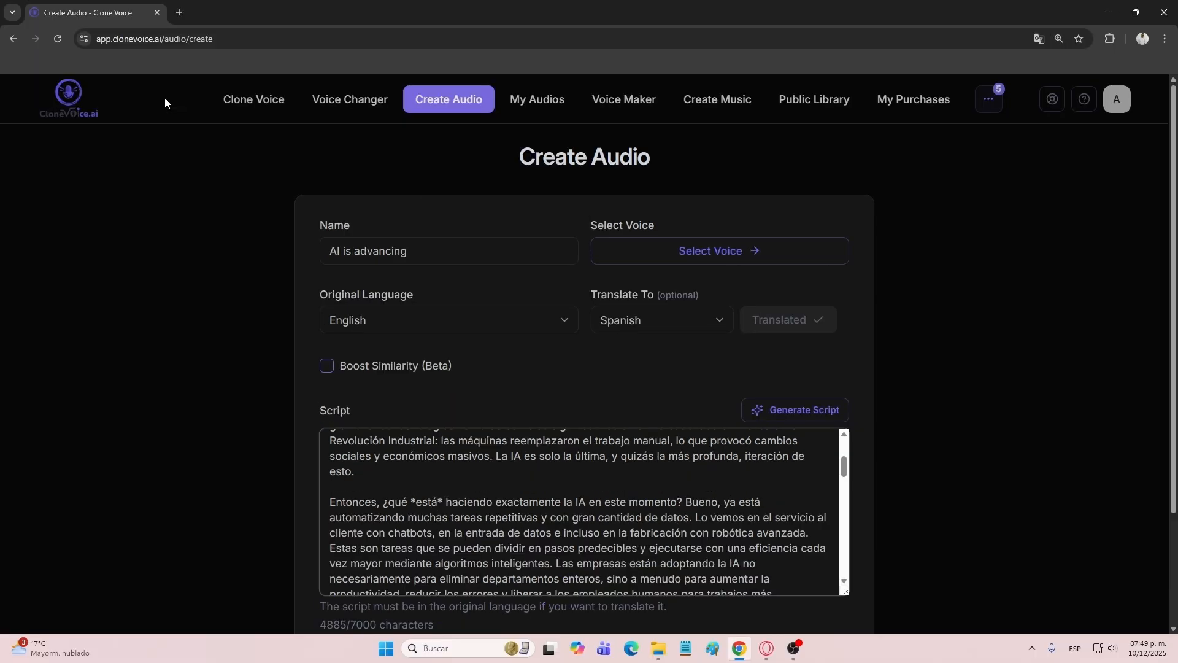
key(F5)
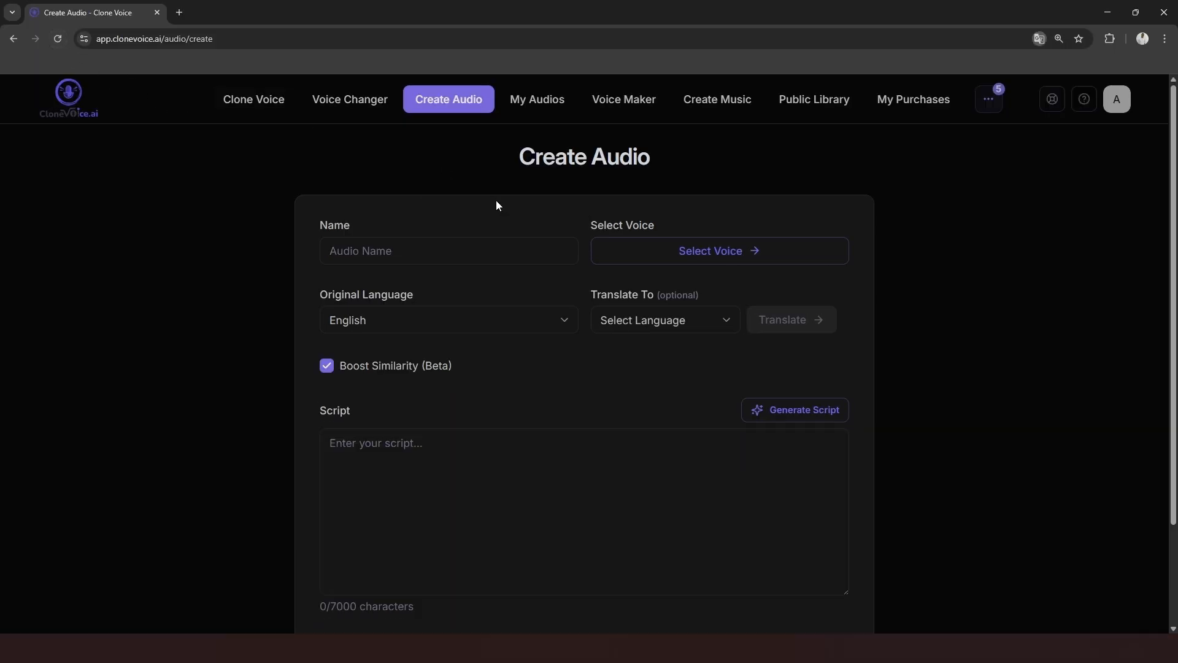
key(F11)
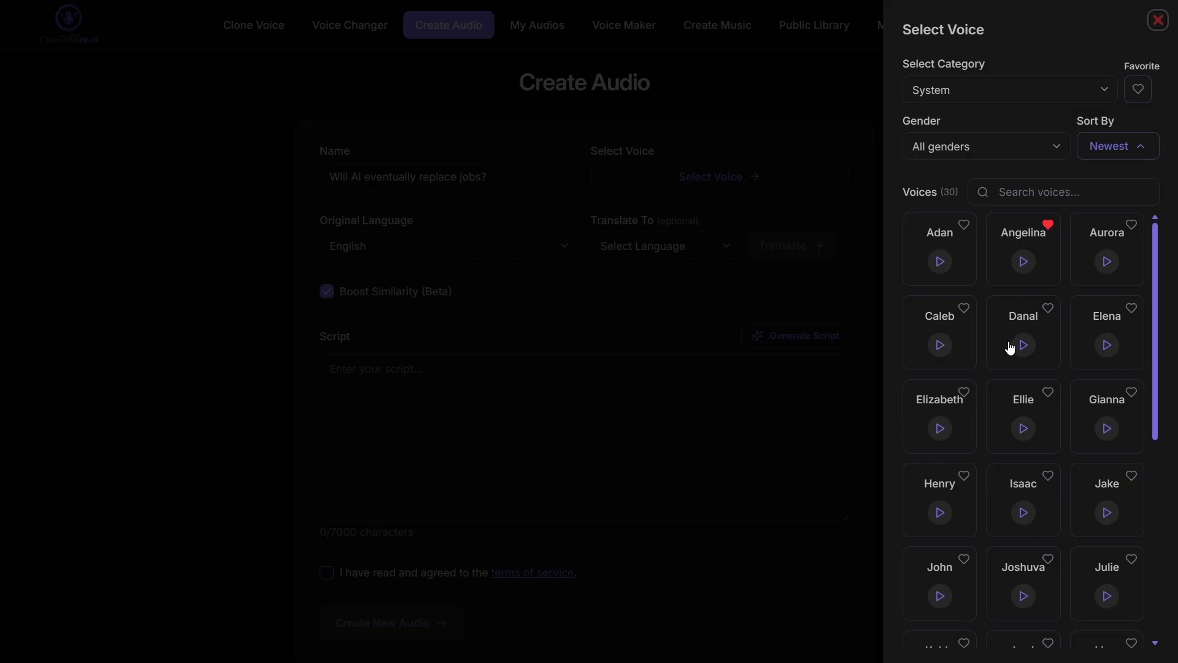
click(1007, 97)
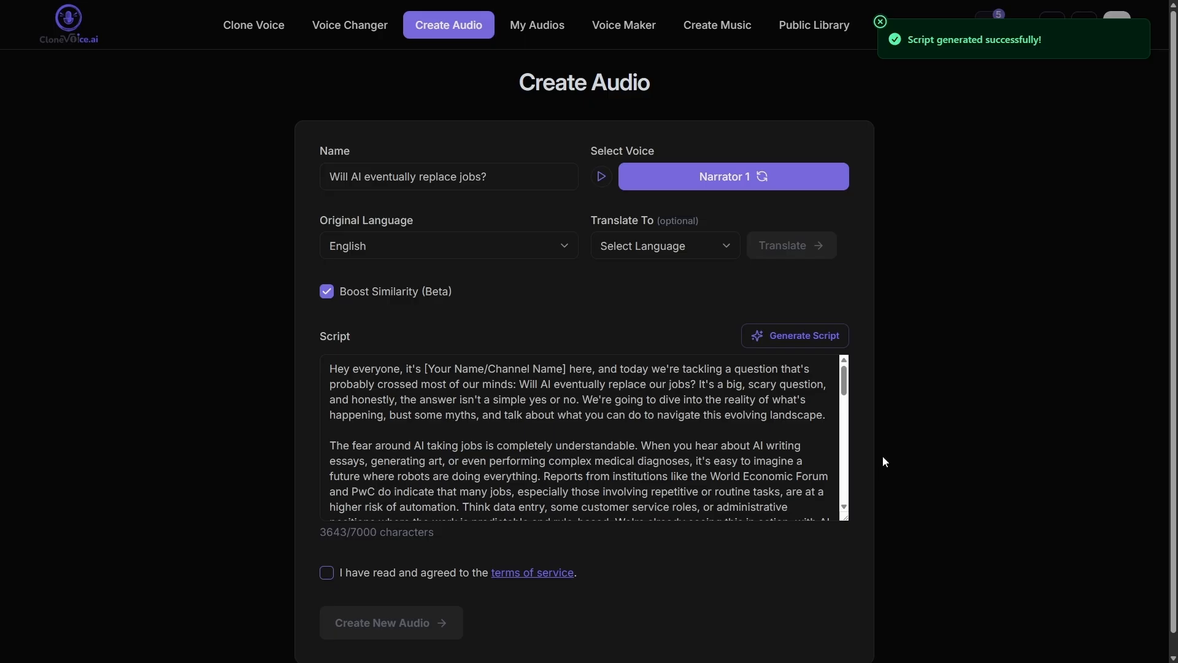
Step: Look through the generated English script and replace the [Your Name/Channel Name] placeholder in its greeting with the presenter's first name
drag(844, 384, 844, 484)
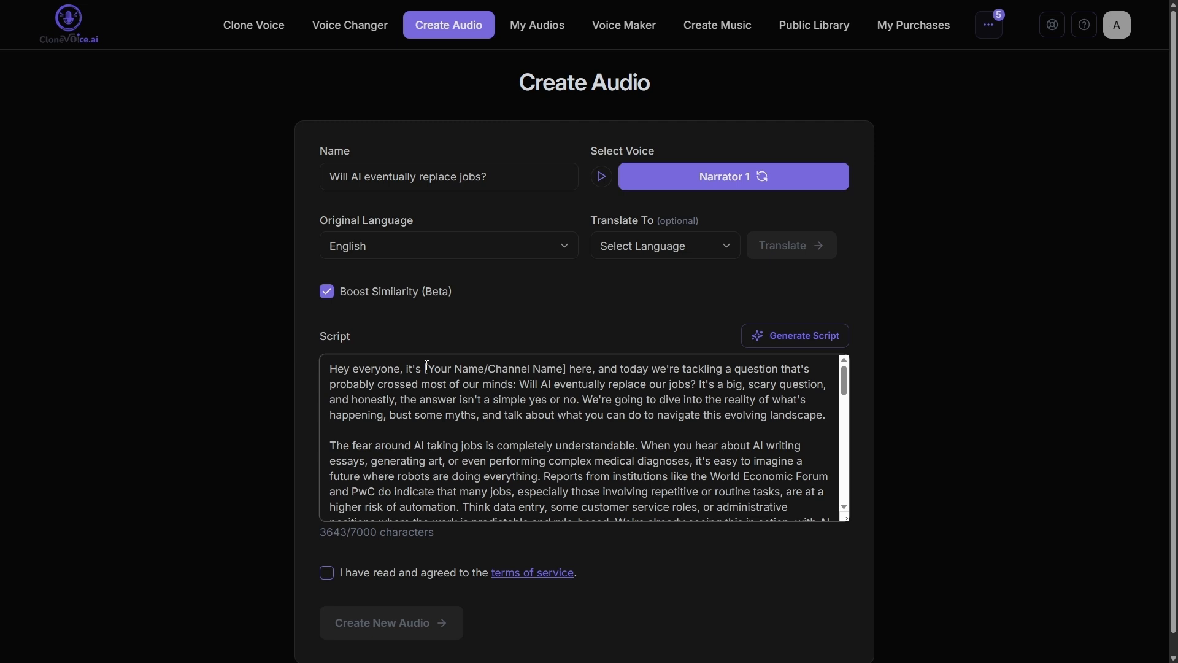
drag(428, 366, 568, 368)
text(Alex)
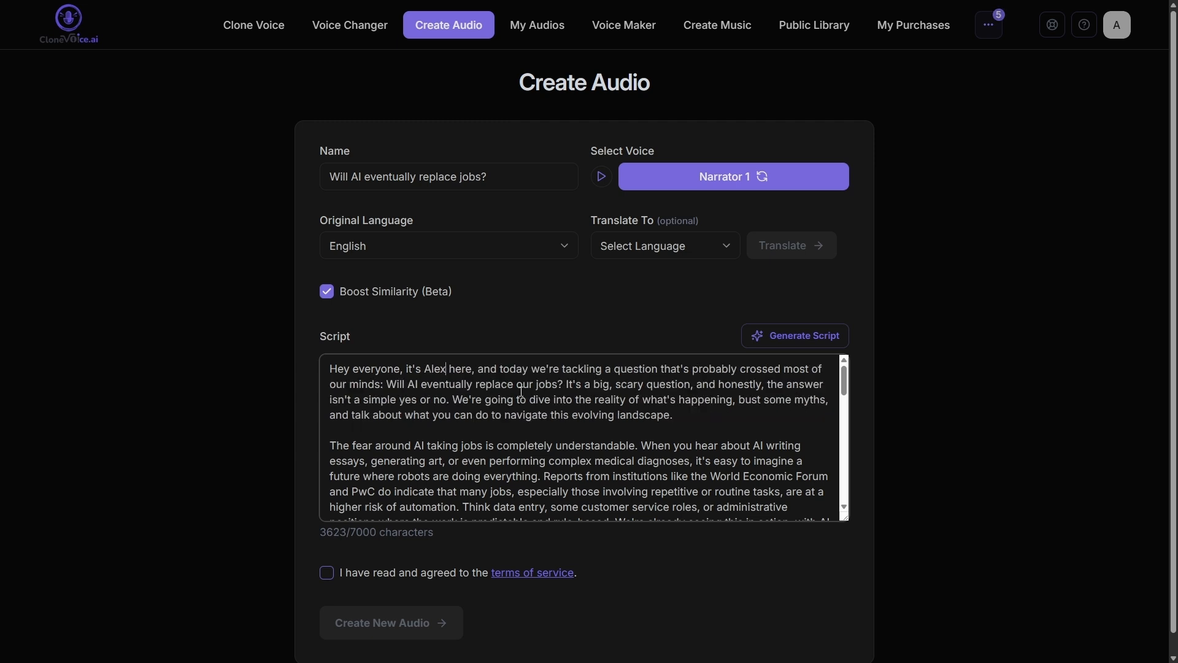
Step: Check the end of the script, accept the terms of service and create the new audio
scroll(847, 478, down, 10)
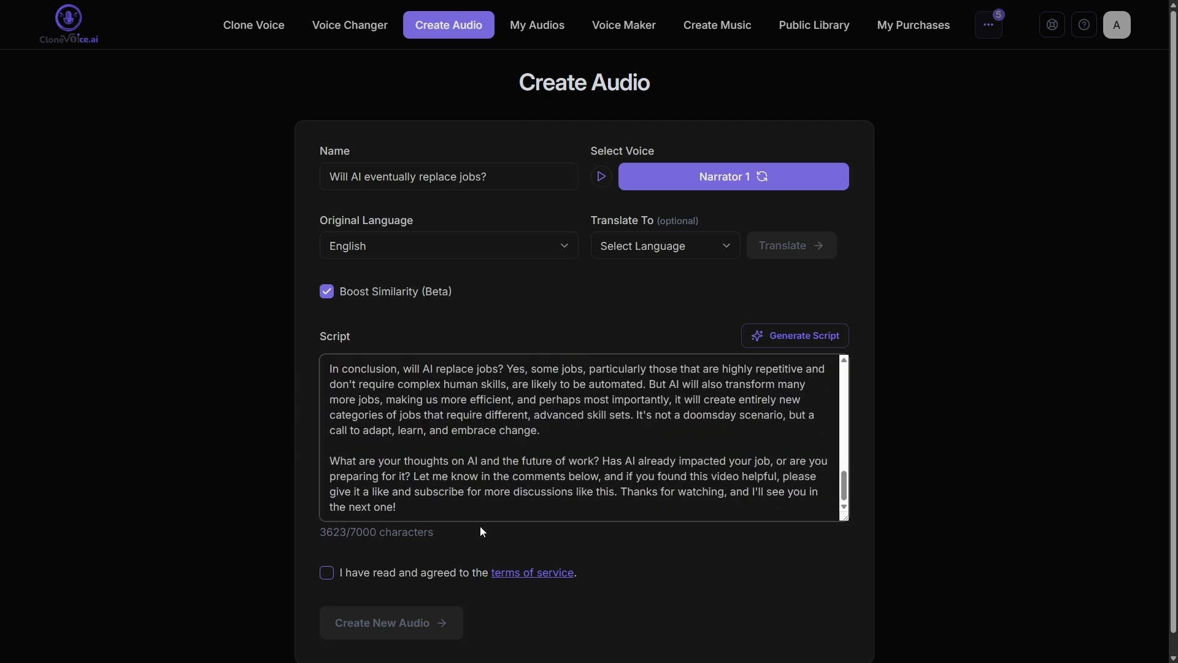
click(328, 572)
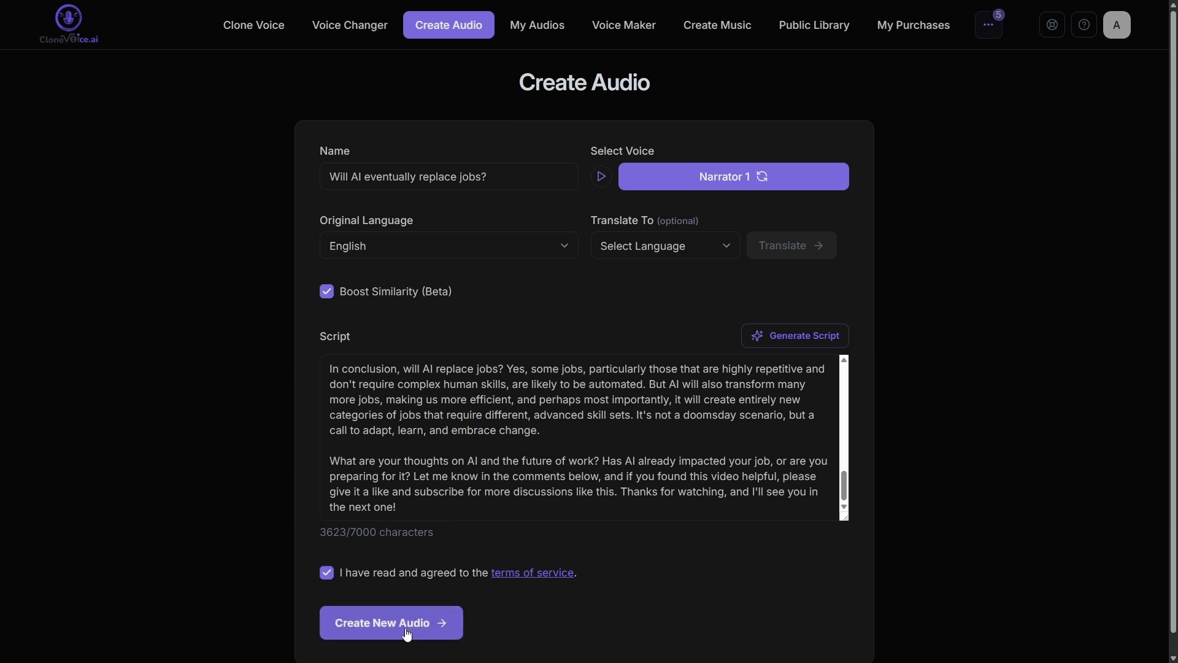
click(379, 621)
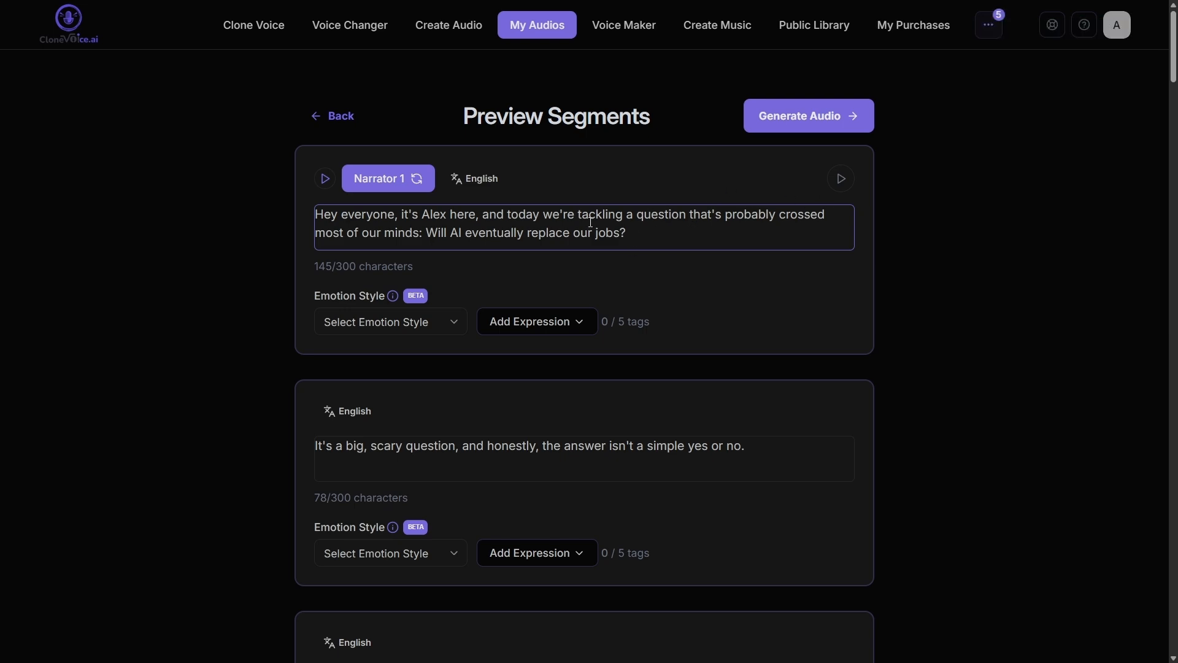
Step: Set the first segment's emotion style to Default and the second segment's to Surprised
mouse_move(1174, 68)
mouse_down()
mouse_move(1175, 252)
mouse_move(1177, 57)
mouse_up()
click(403, 335)
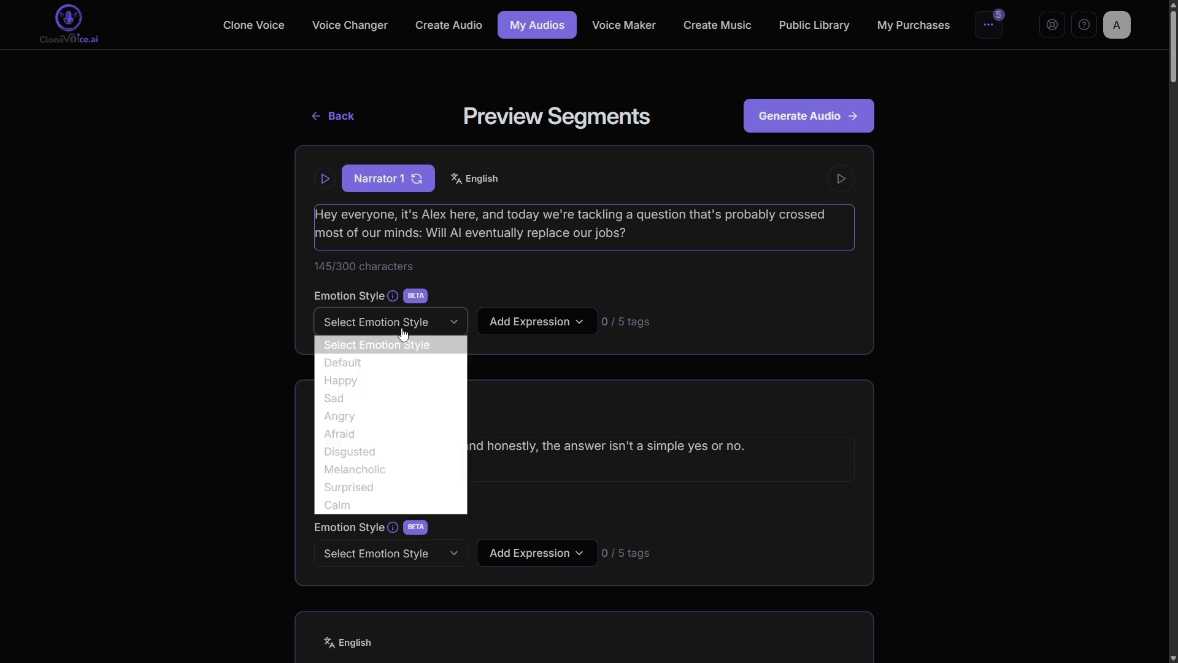
click(370, 359)
click(405, 556)
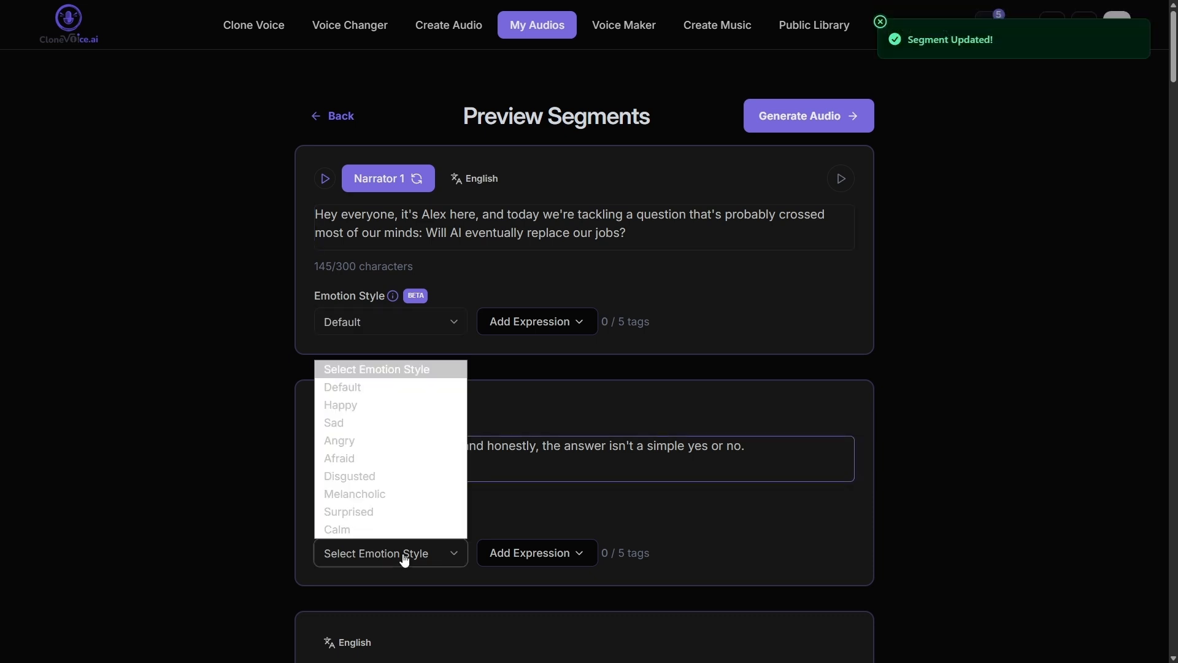
click(391, 512)
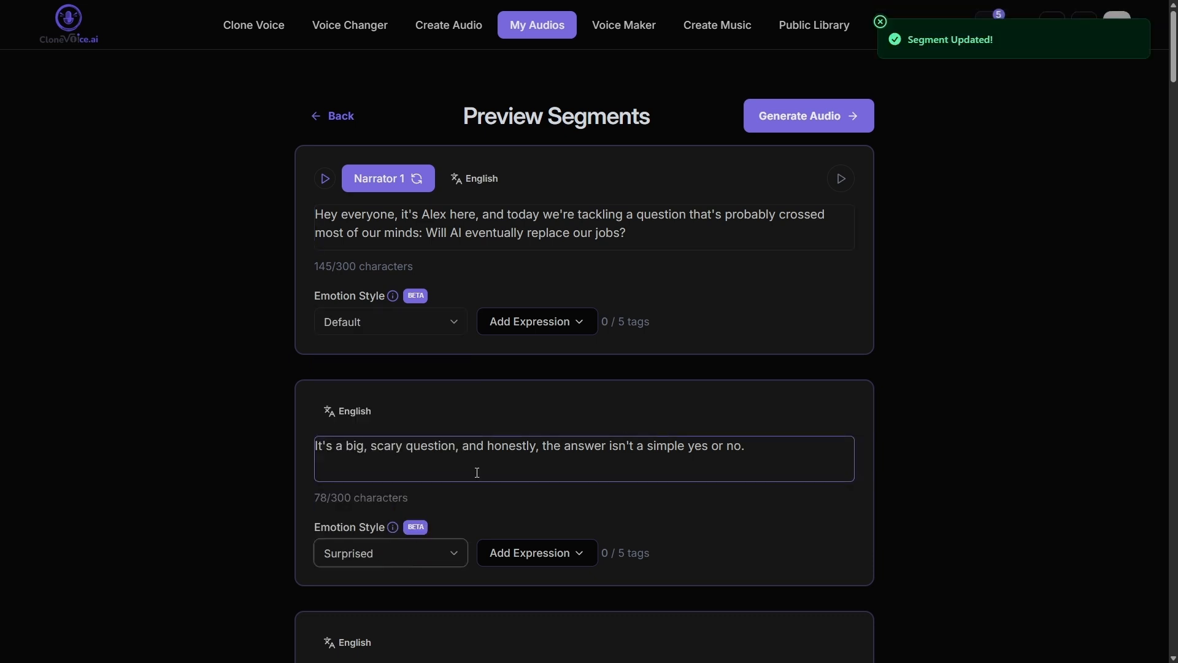
scroll(390, 512, down, 3)
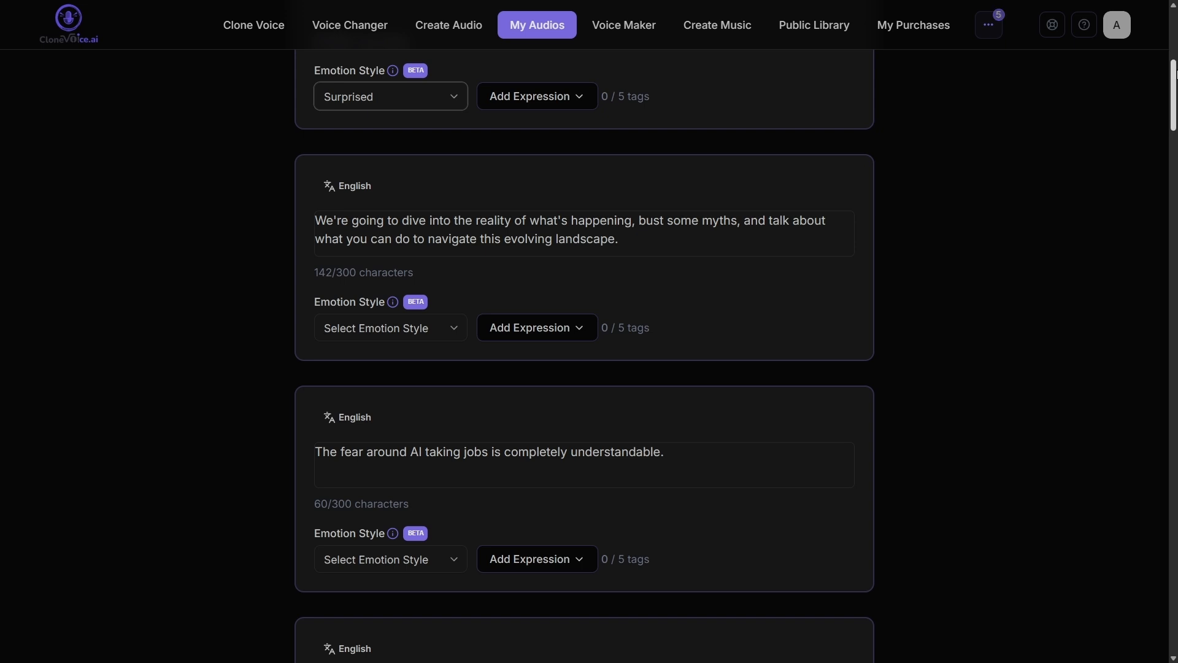
Step: Listen to samples of the expressions available for the first segment, from Chuckle and Cough through to Ugh and Yawn
scroll(1176, 58, up, 7)
click(537, 299)
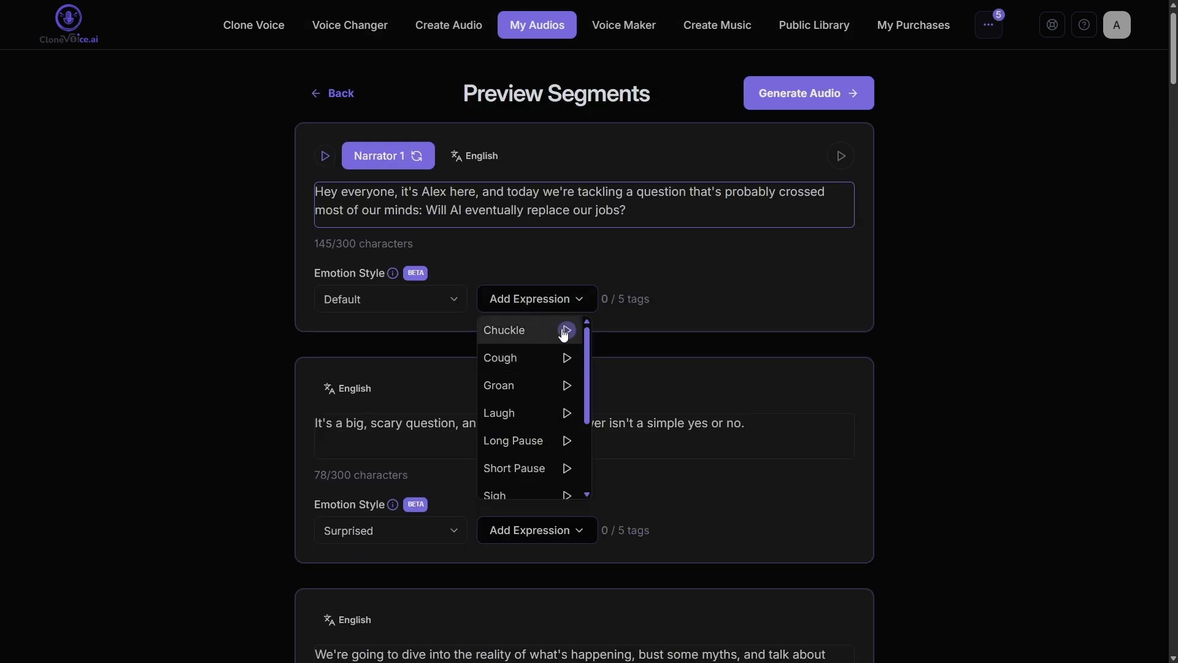
click(565, 332)
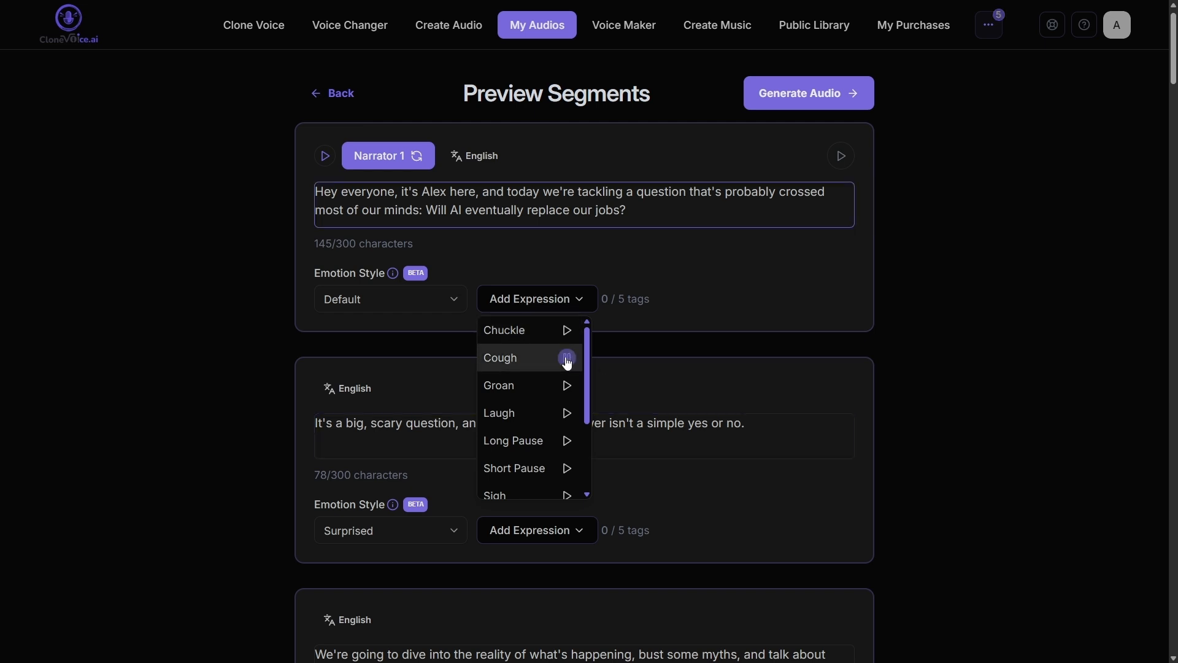
click(566, 385)
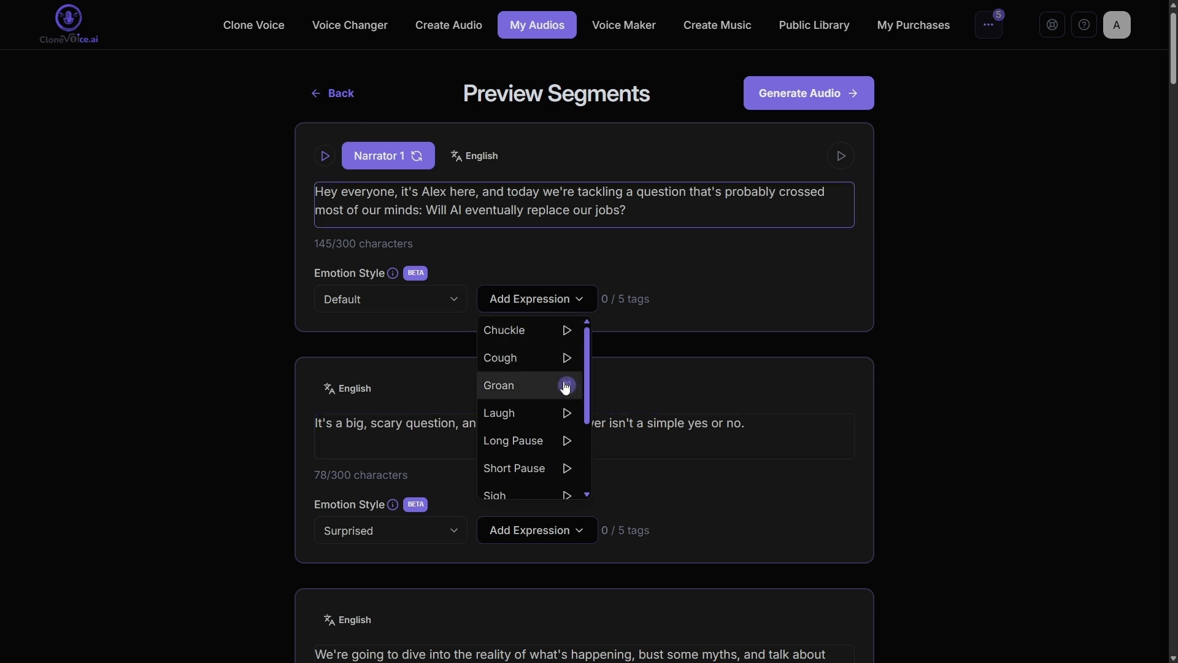
click(568, 413)
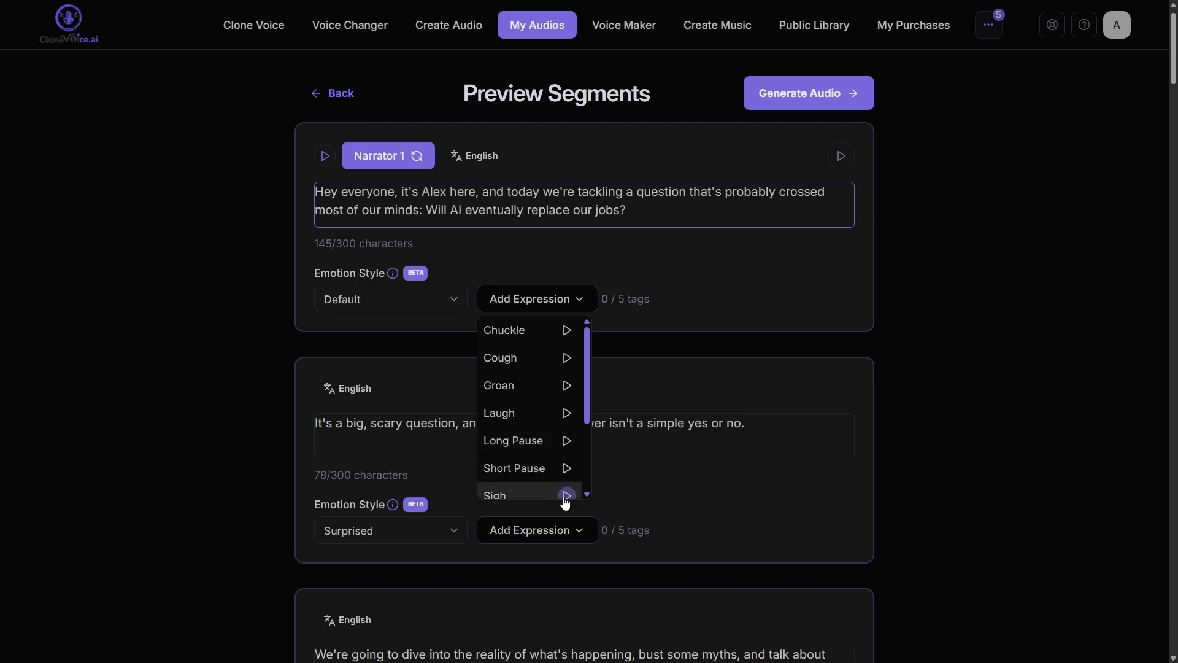
click(566, 466)
scroll(589, 439, down, 3)
click(567, 410)
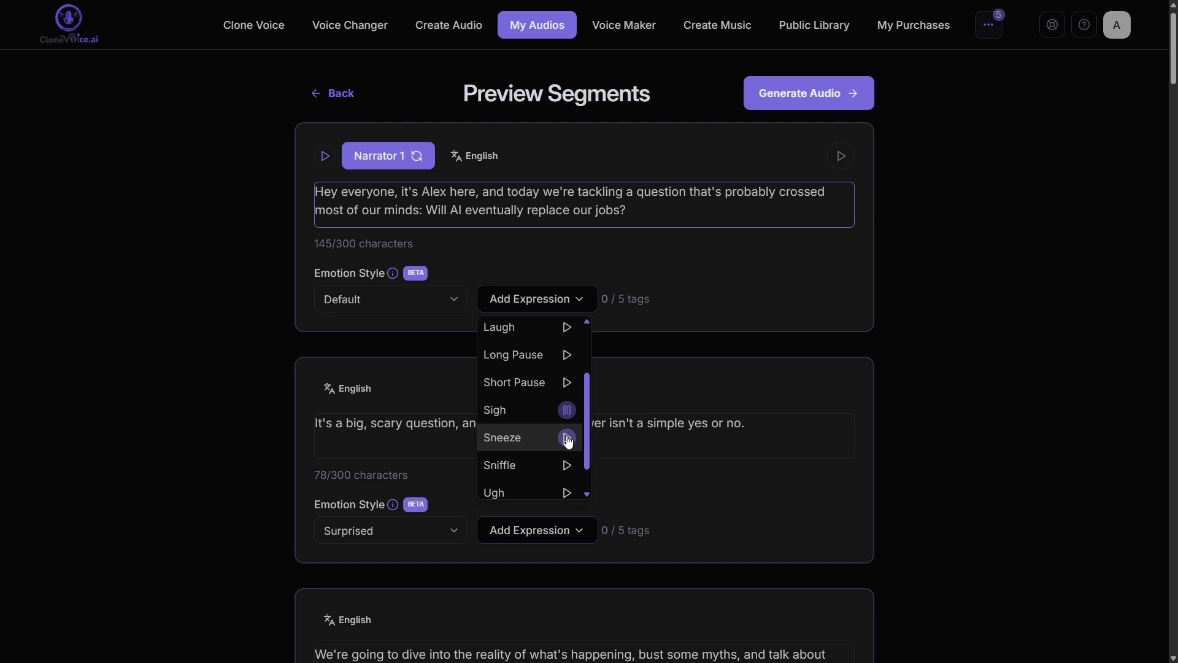
click(568, 439)
click(567, 467)
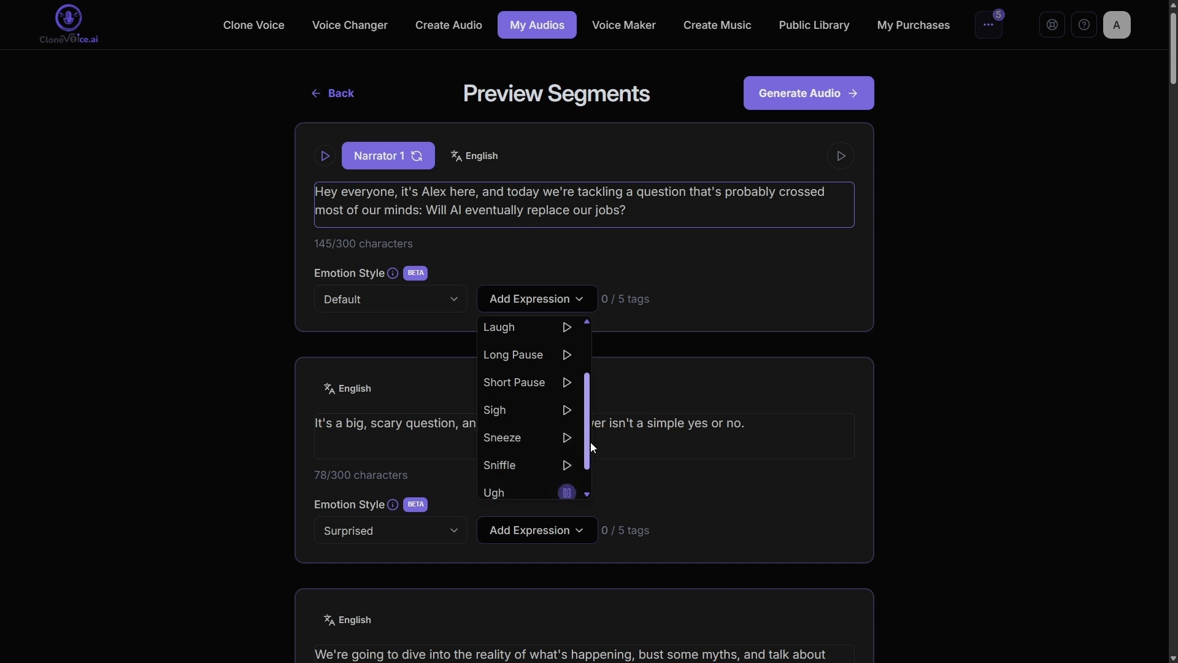
scroll(590, 442, down, 1)
click(569, 487)
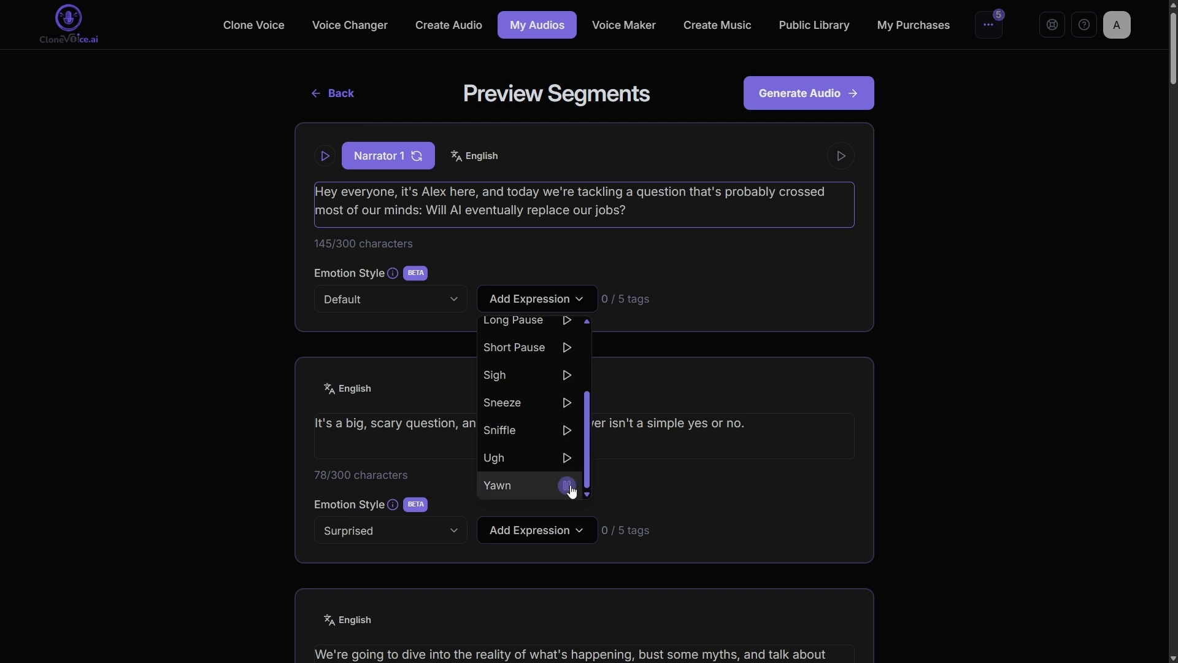
scroll(571, 466, up, 3)
Step: Preview the Laugh expression, add it to the end of the first segment and generate the audio
click(568, 438)
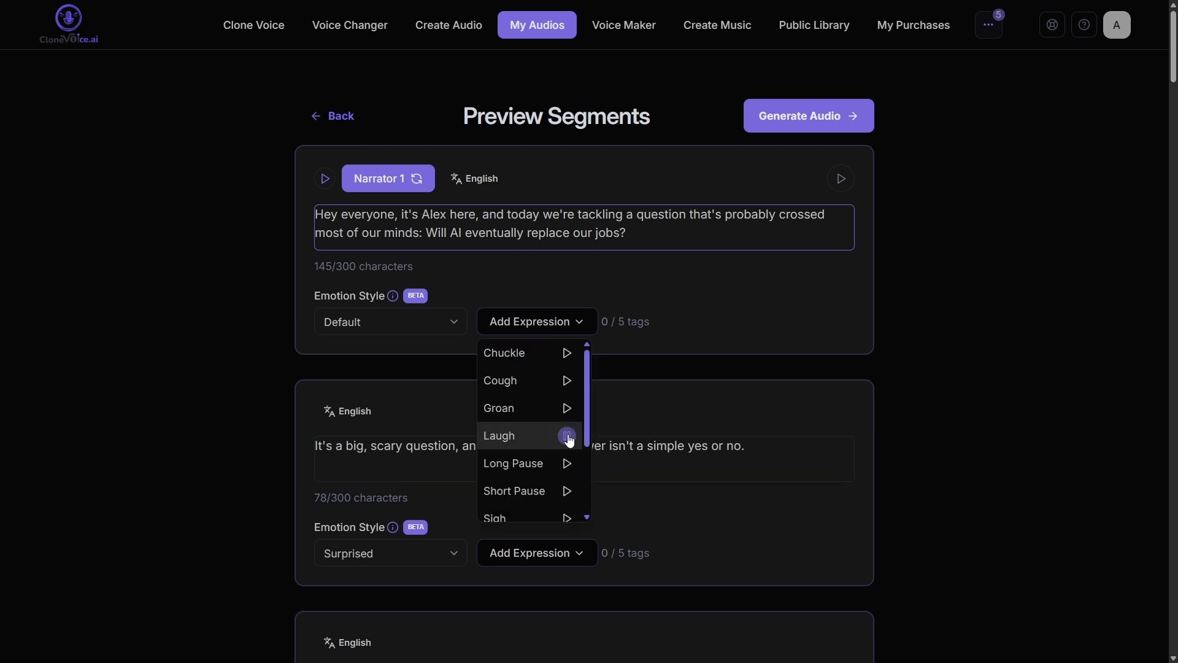
click(518, 437)
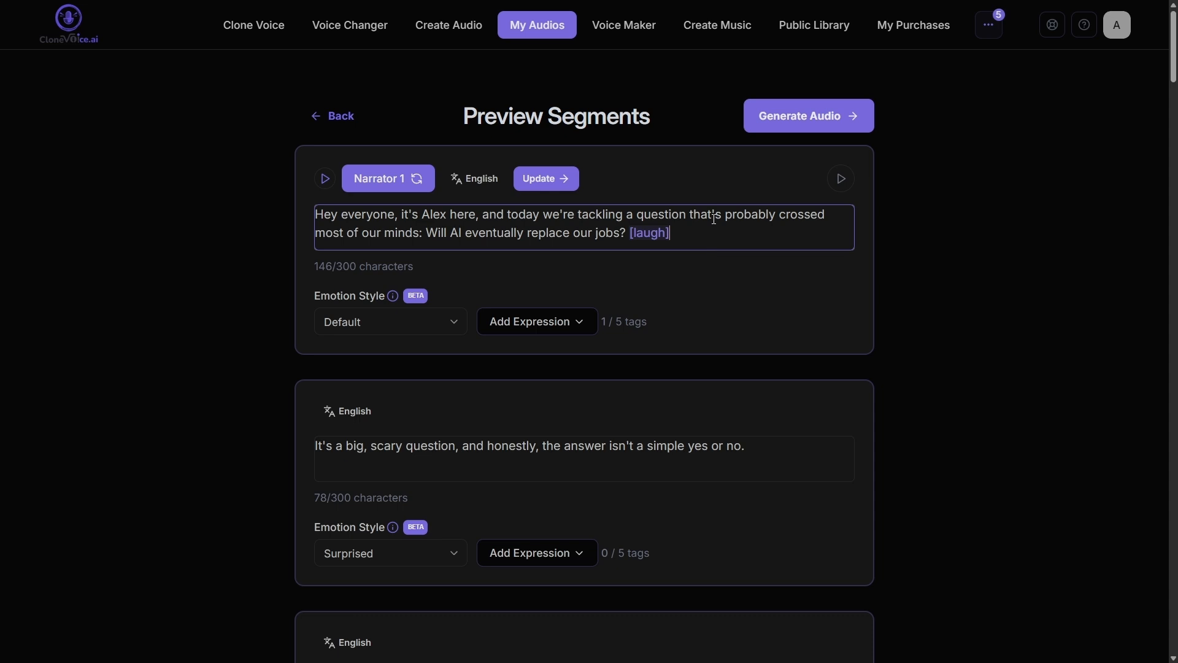
click(797, 117)
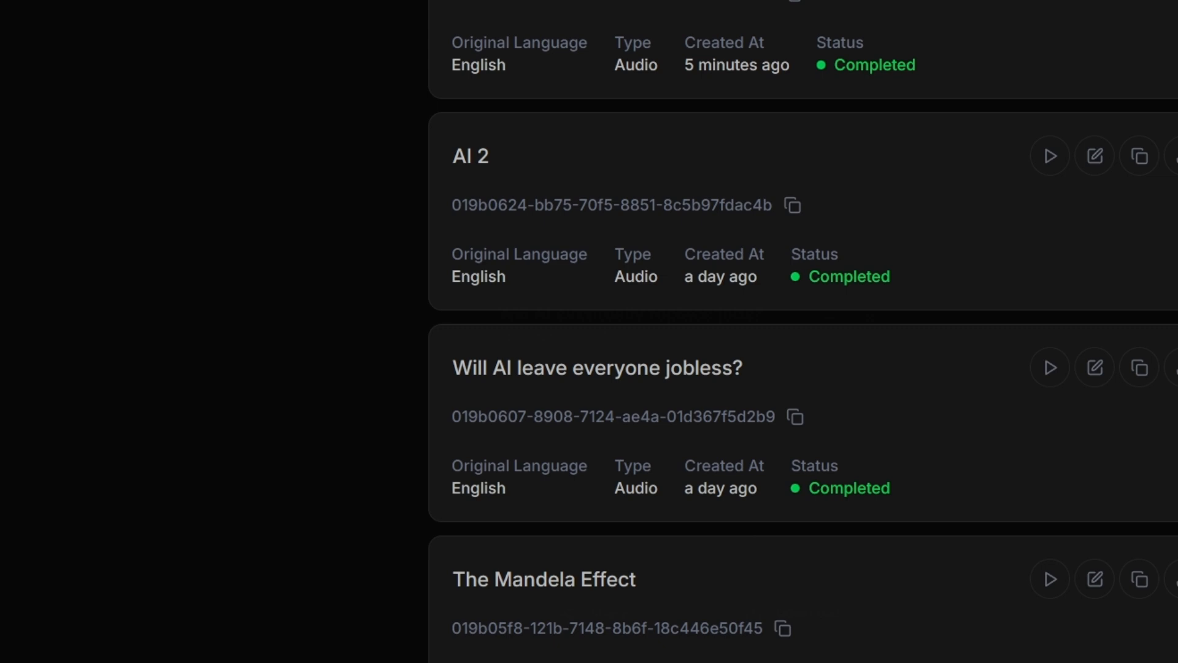
Step: Play the generated "Will AI eventually replace jobs?" audio, pausing and resuming it, and replay it from about 0:03
click(723, 169)
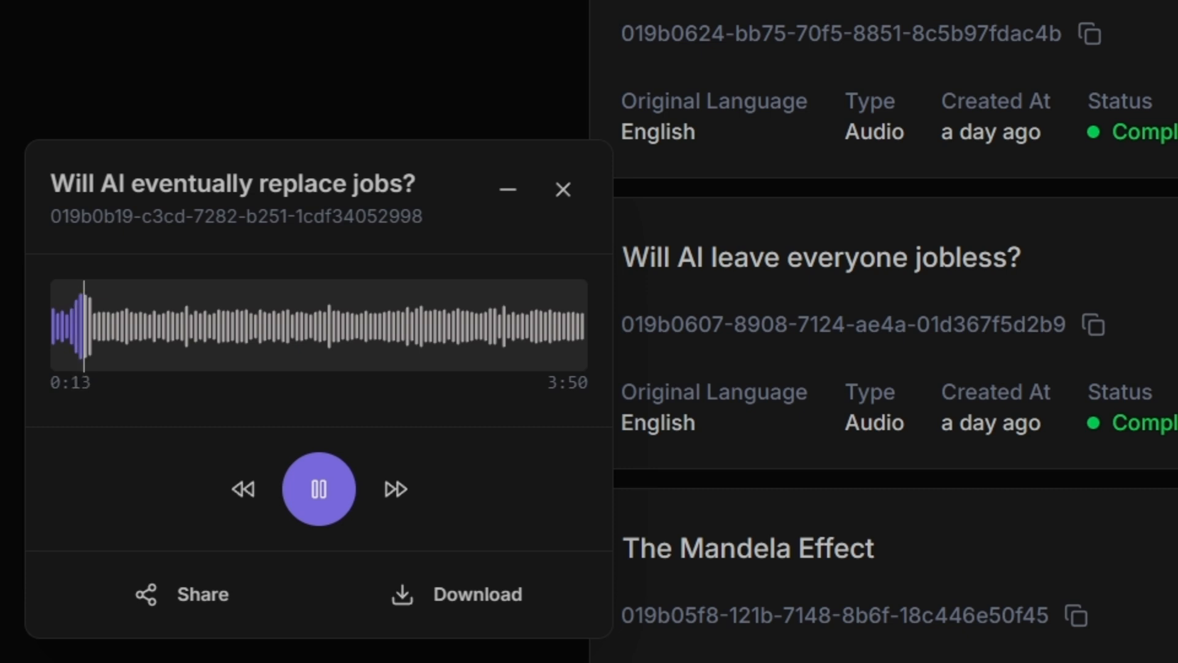
key(space)
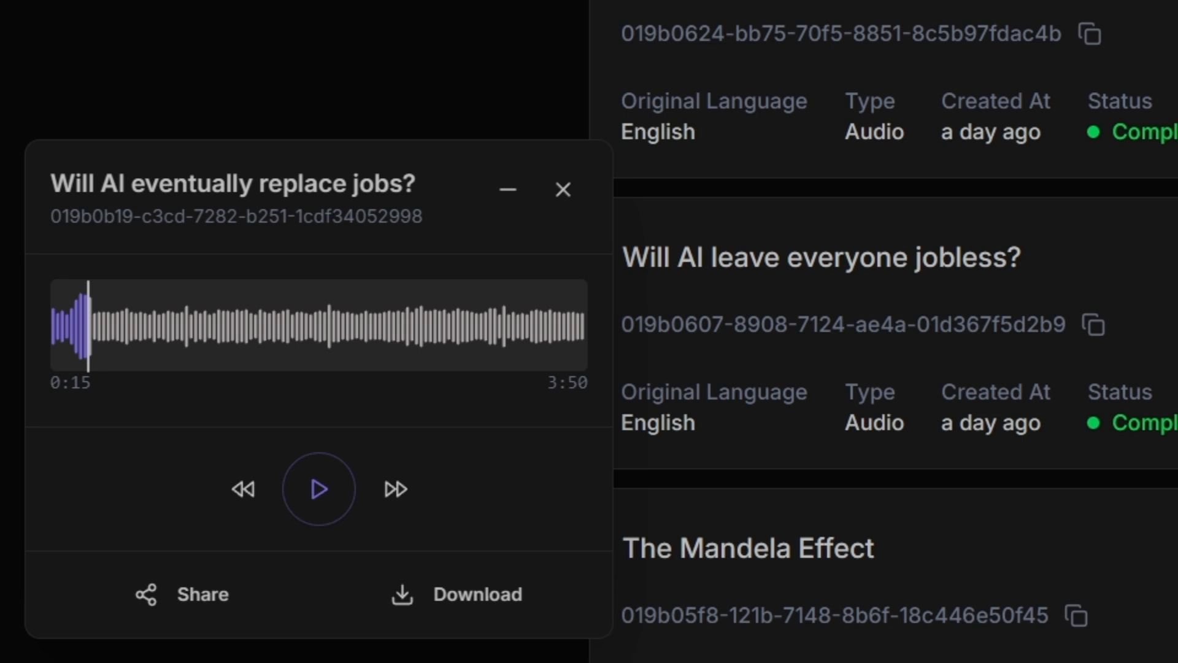
key(space)
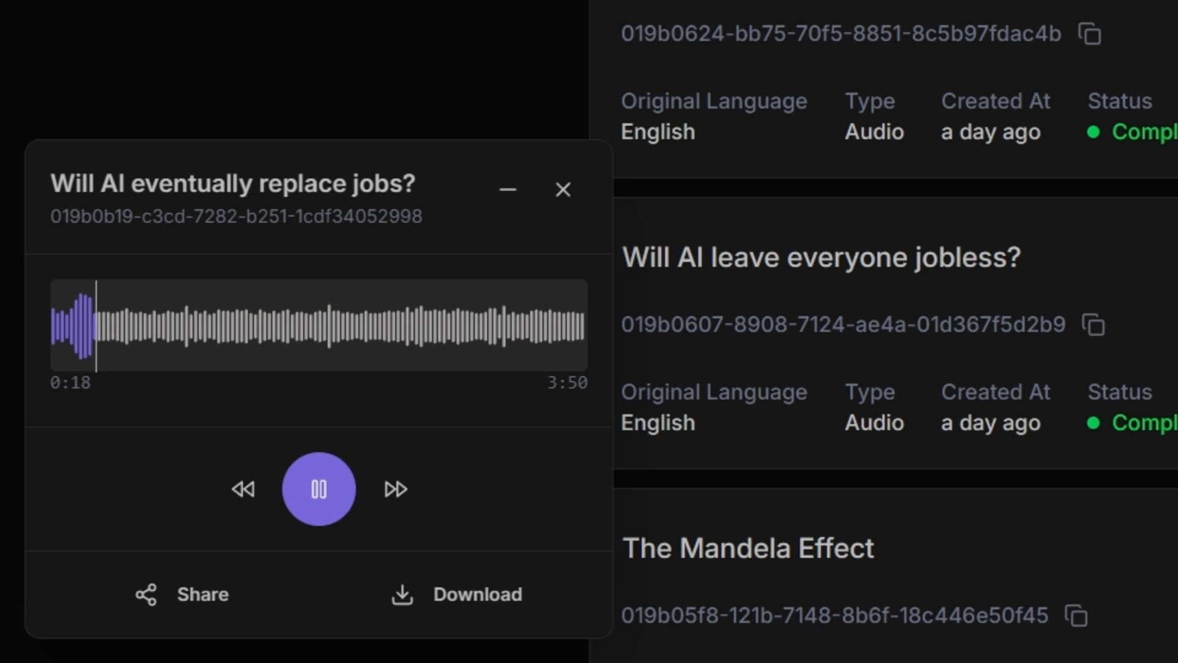
click(58, 307)
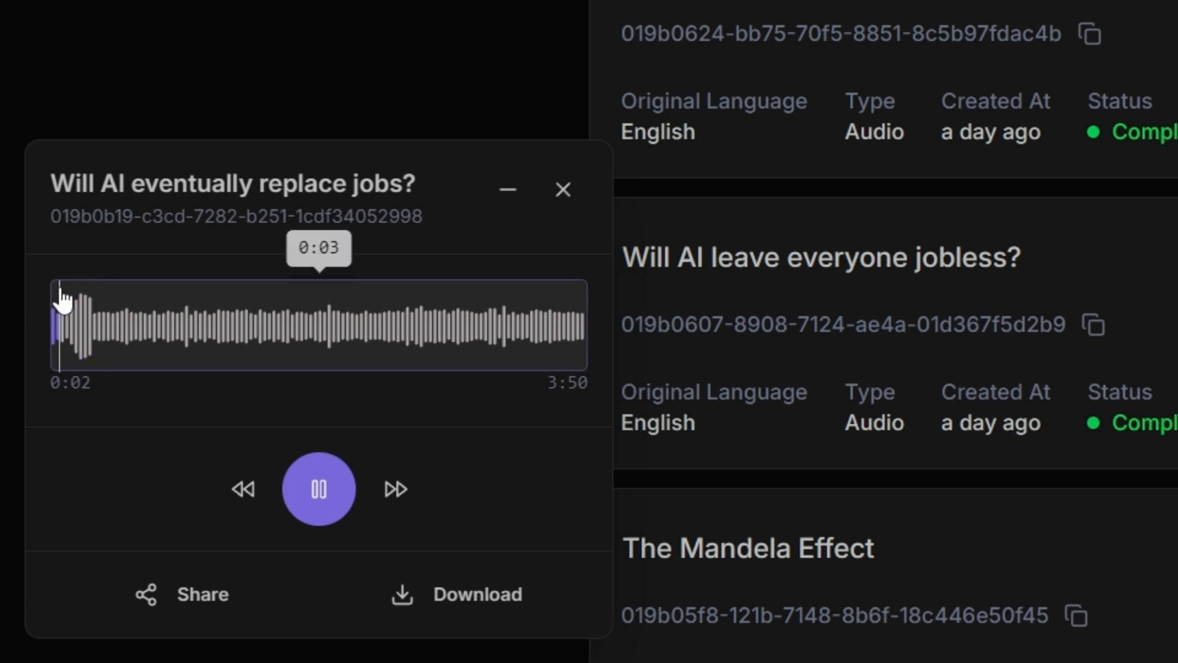